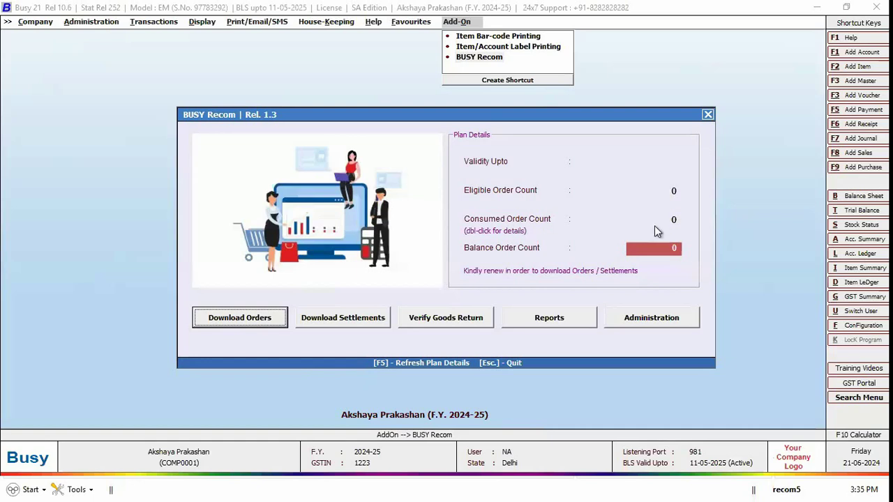
double_click(497, 235)
key("F2")
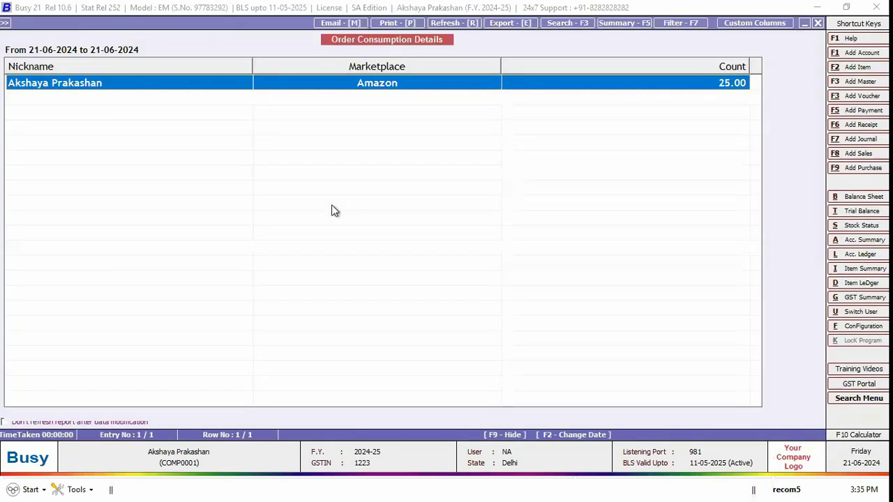
key("Escape")
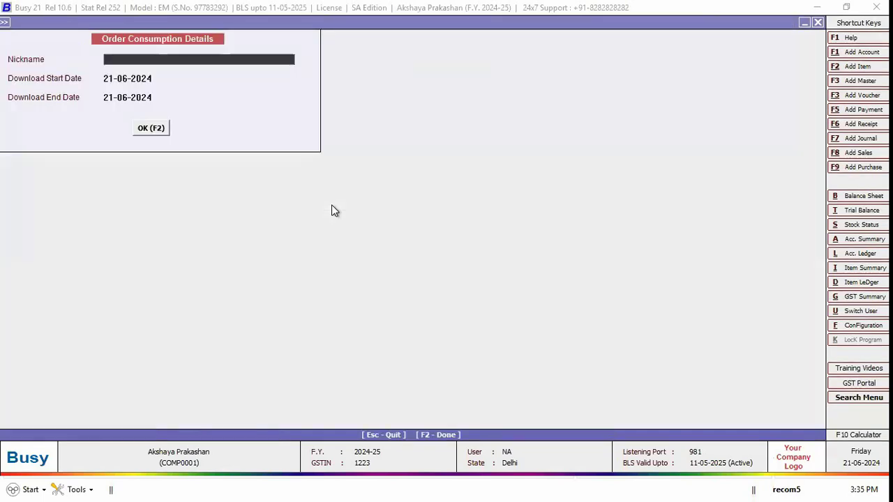
key("Escape")
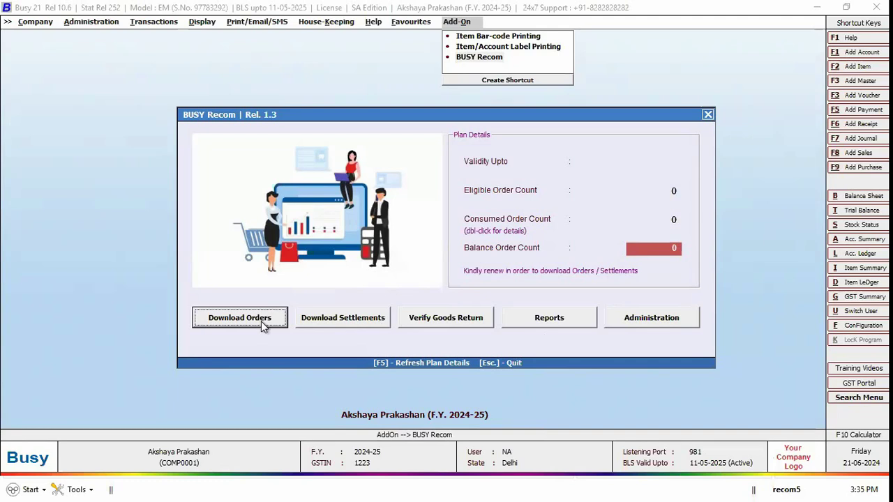
Step: Peek at Download Orders, then browse Shopify, Amazon and Flipkart under Add Marketplace and cancel
key("Return")
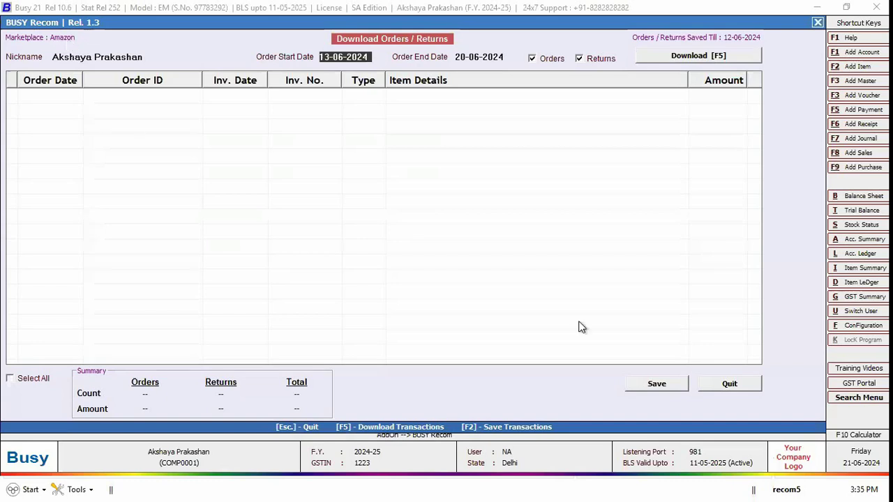
key("Escape")
left_click(638, 320)
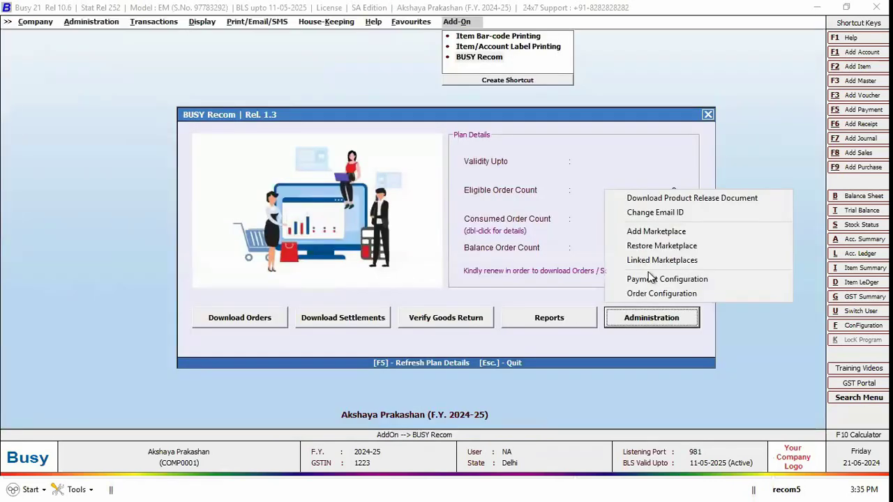
left_click(656, 232)
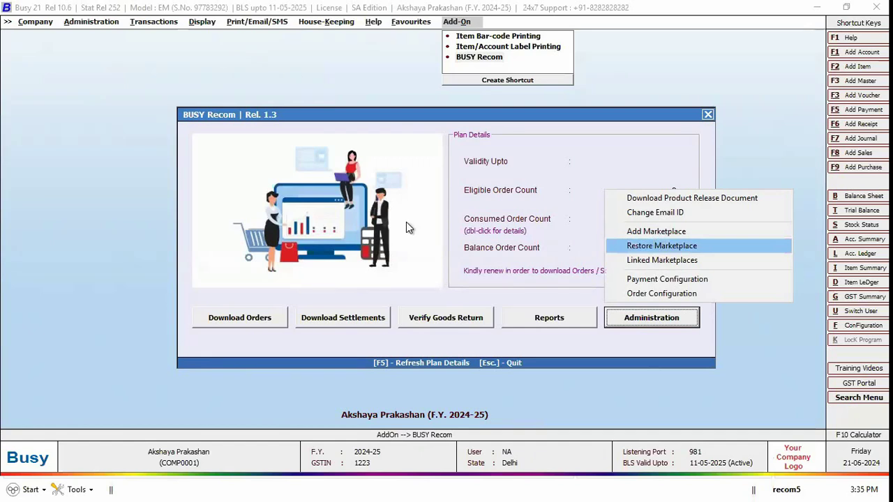
key("Down")
key("Down")
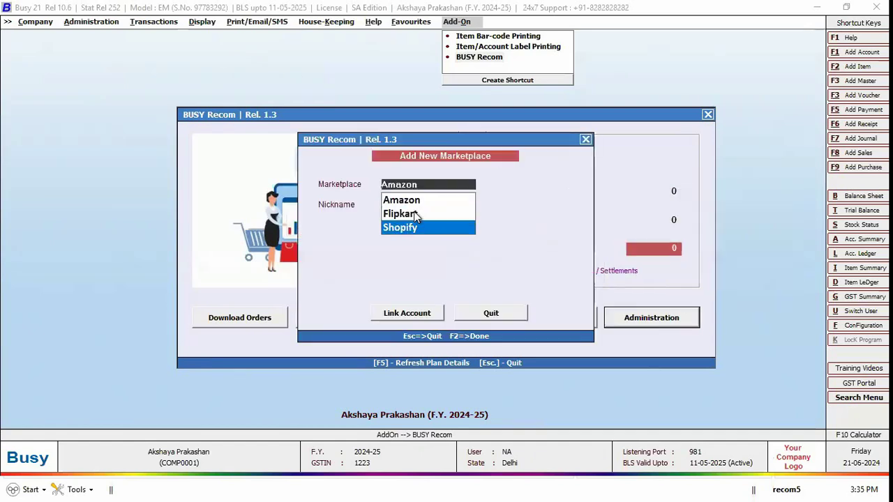
key("Down")
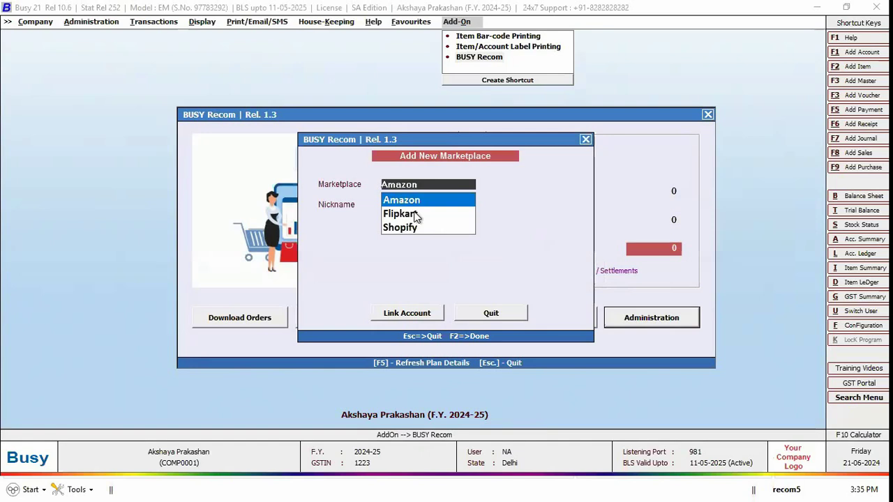
key("Down")
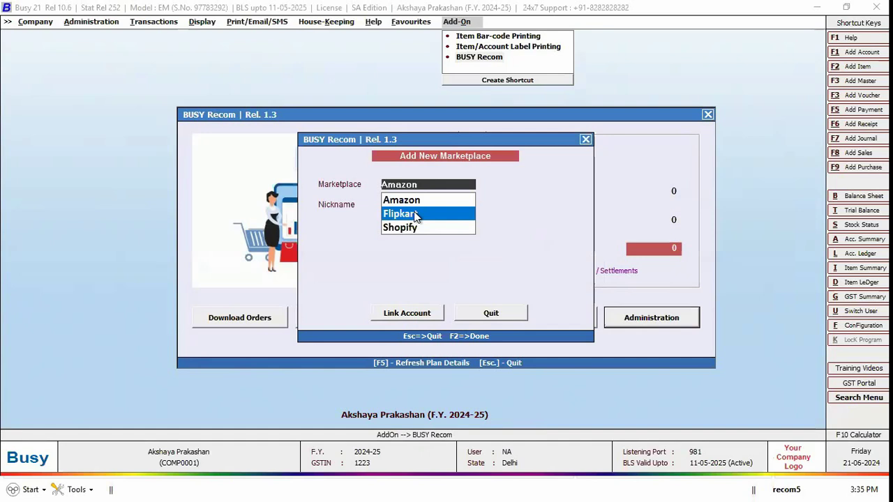
key("Escape")
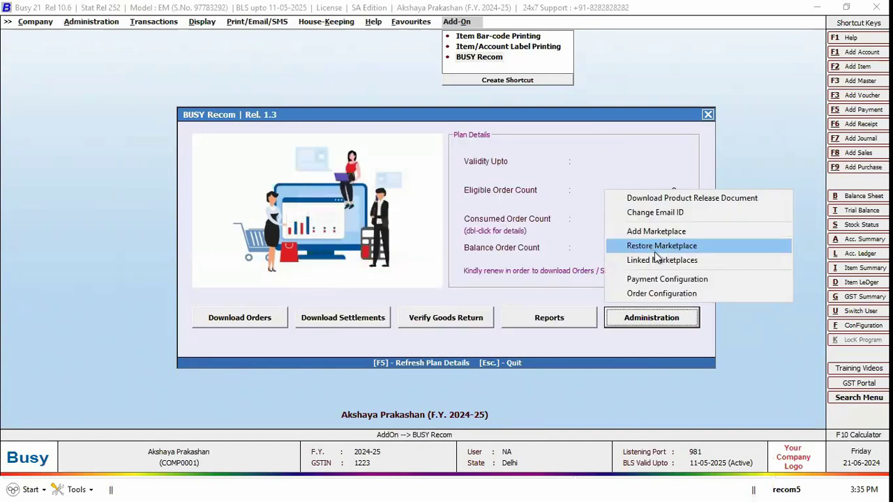
key("Up")
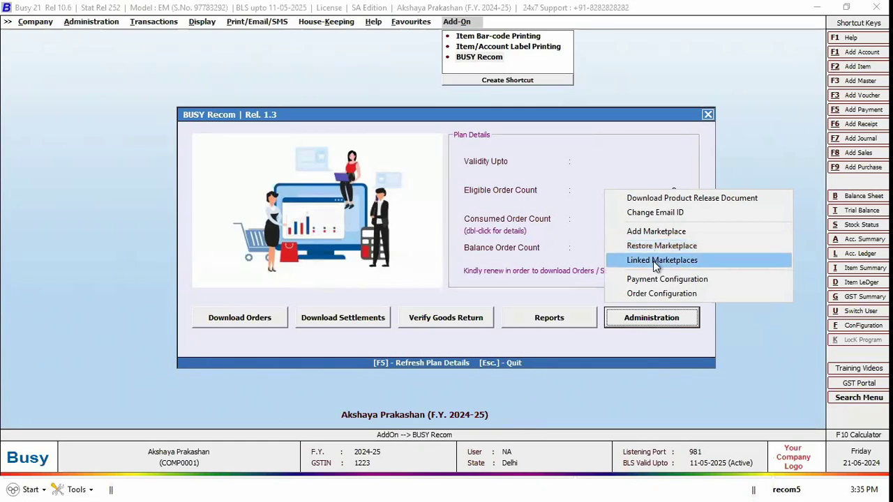
left_click(598, 281)
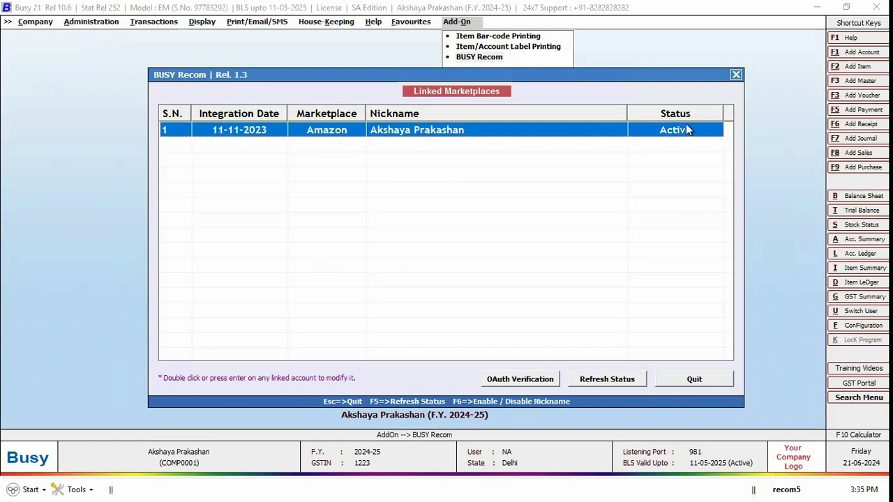
key("Escape")
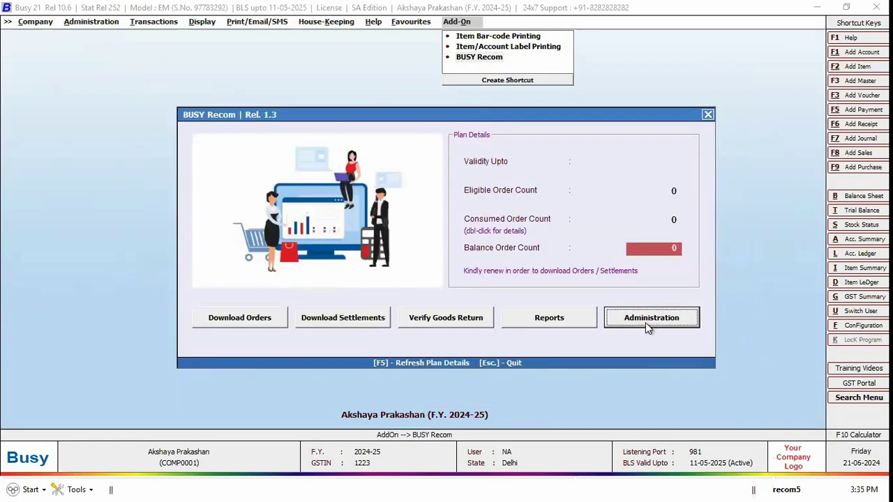
left_click(651, 318)
left_click(647, 279)
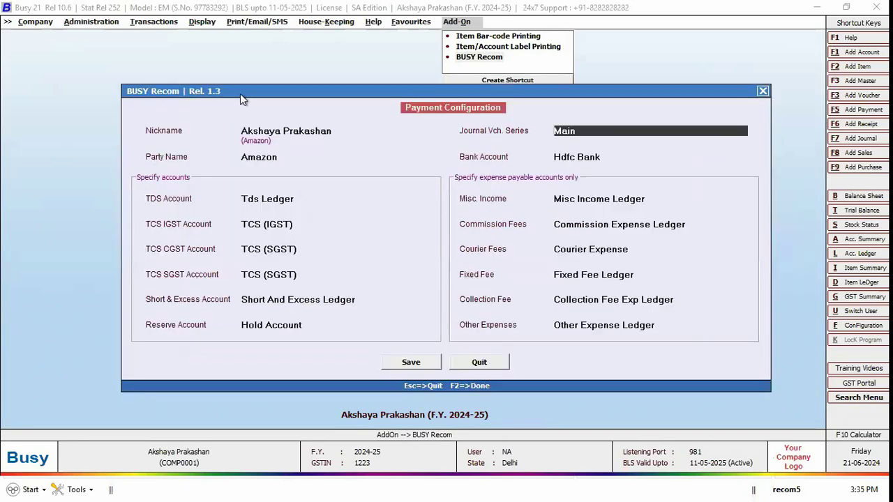
left_click(286, 203)
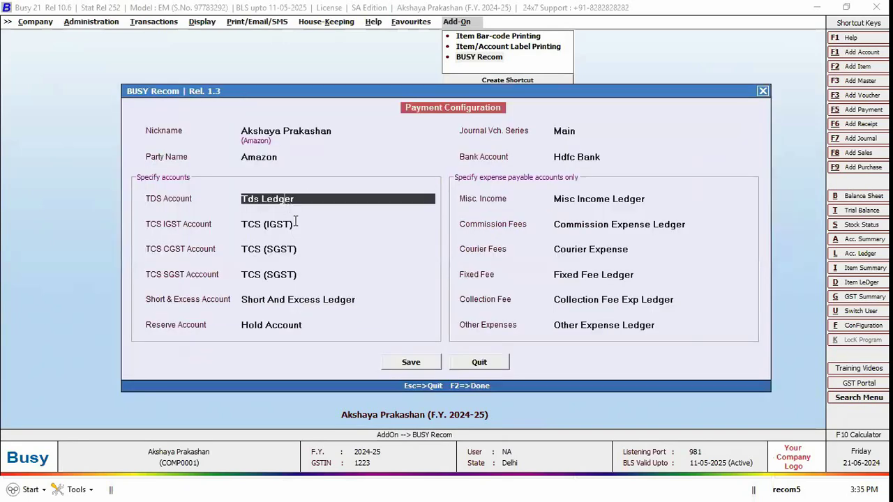
left_click(296, 225)
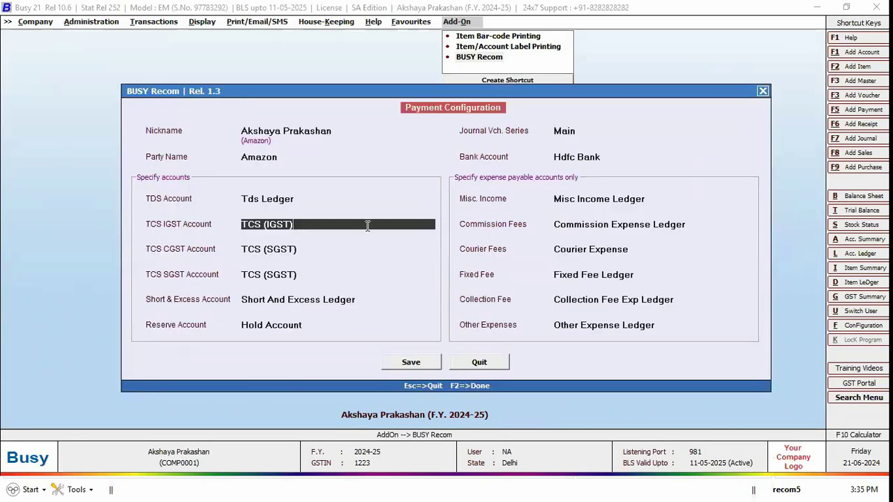
left_click(585, 199)
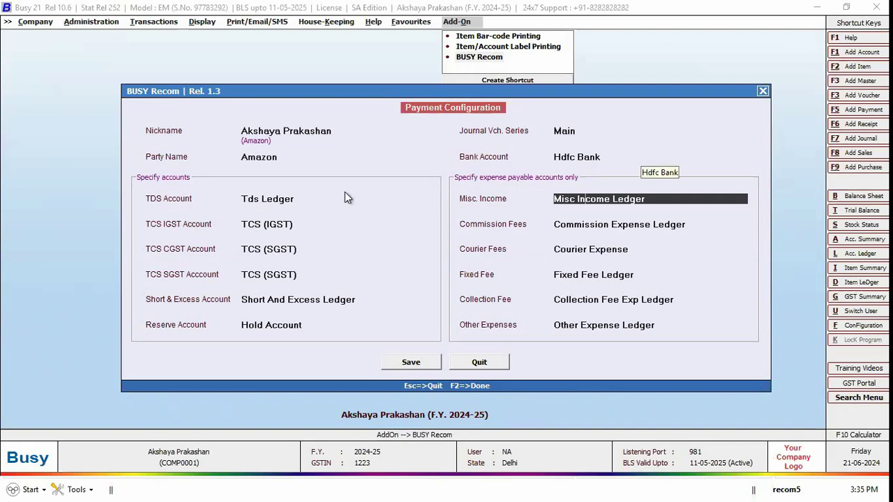
left_click(296, 201)
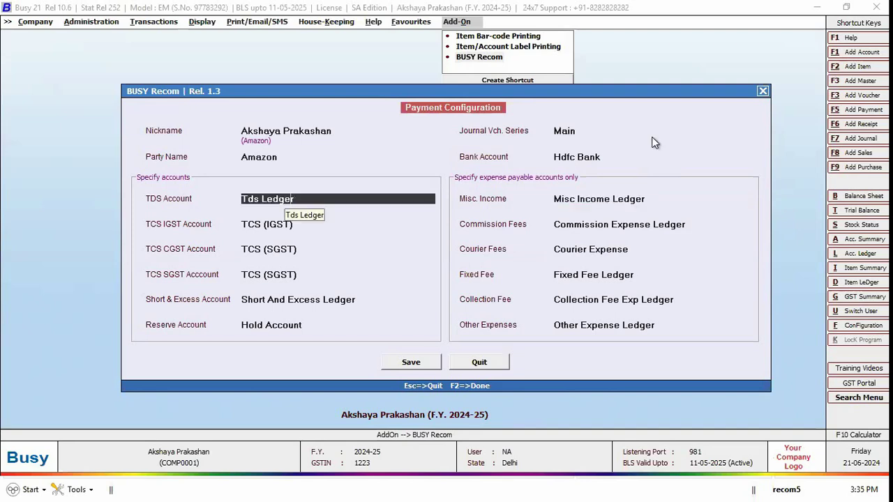
left_click(763, 91)
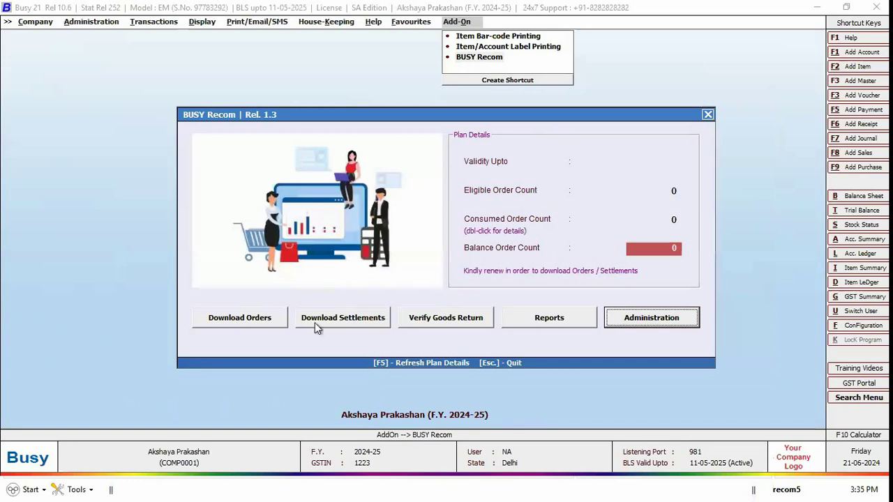
Step: Set Download Orders to 13-06-2024 through 20-06-2024 with both Orders and Returns ticked
left_click(263, 319)
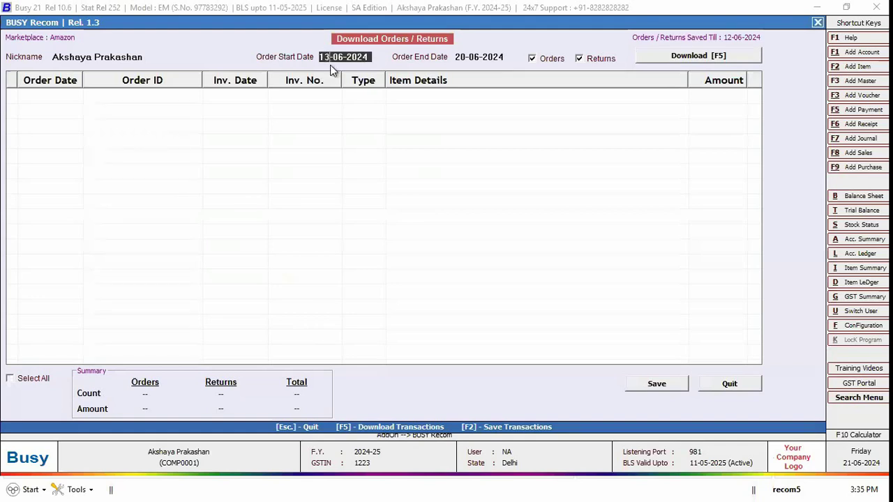
key("Return")
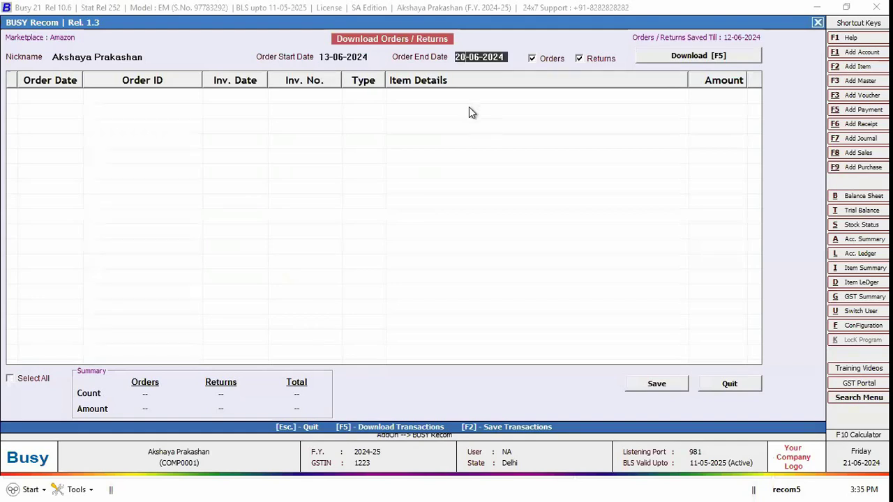
left_click(335, 61)
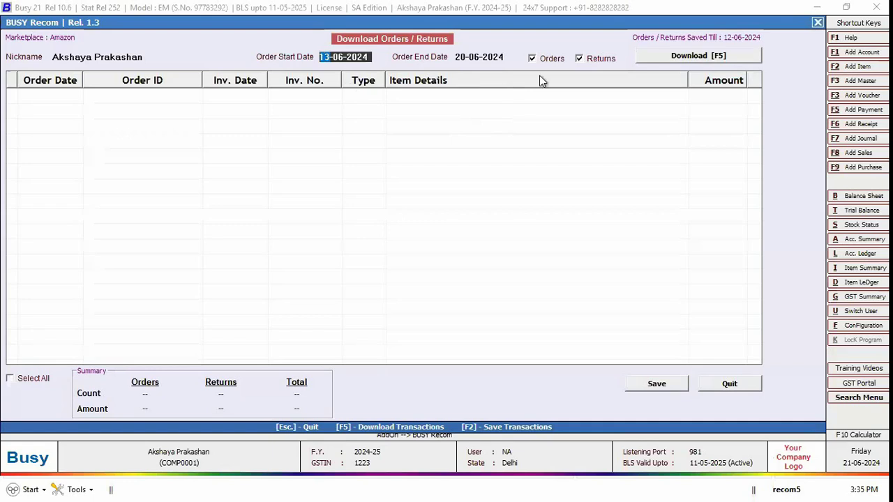
left_click(562, 61)
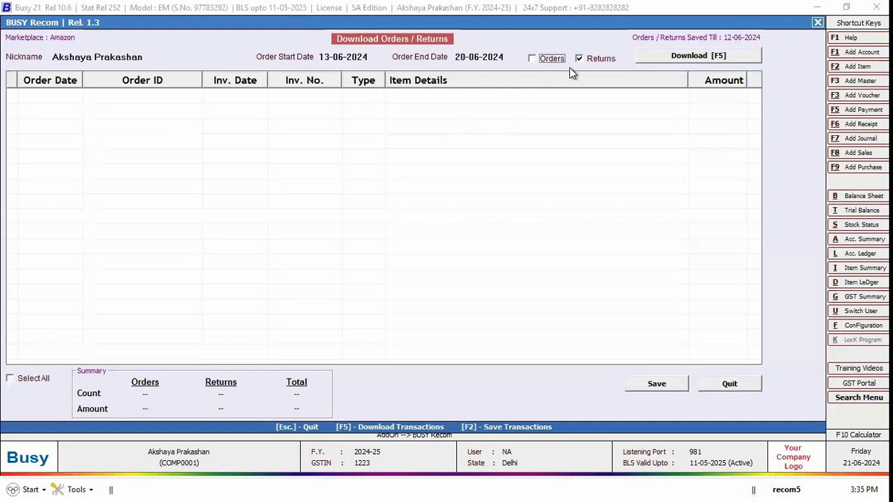
key("Tab")
key("space")
left_click(551, 65)
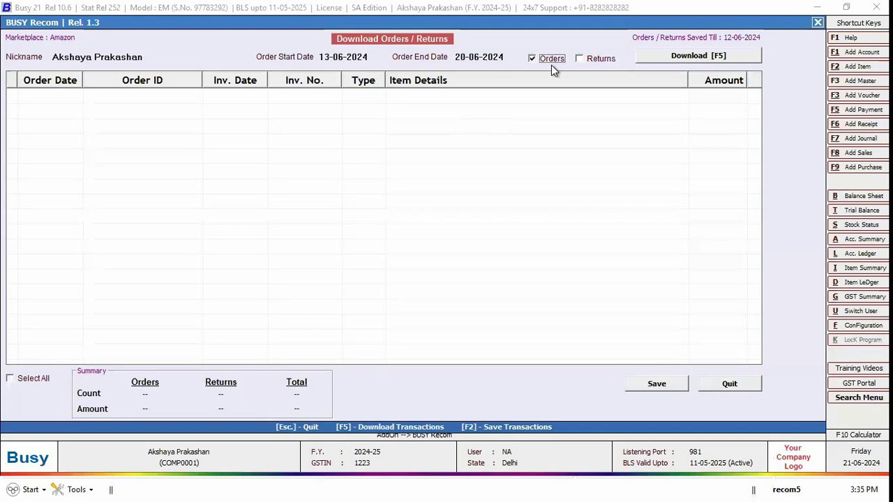
left_click(594, 62)
Step: Download the seven Amazon transactions and check the list from last row to first
left_click(697, 57)
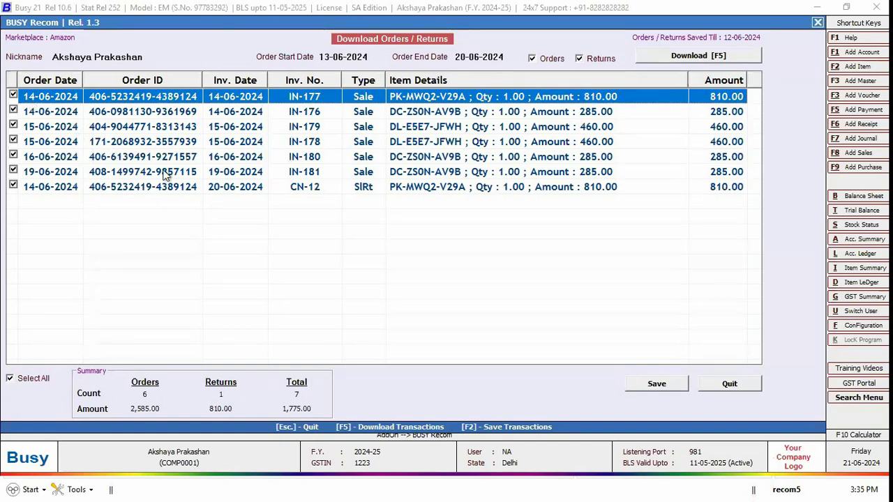
key("End")
left_click(143, 101)
Step: Attempt to save the downloaded vouchers, re-download them, and attempt saving again
key("F2")
left_click(480, 279)
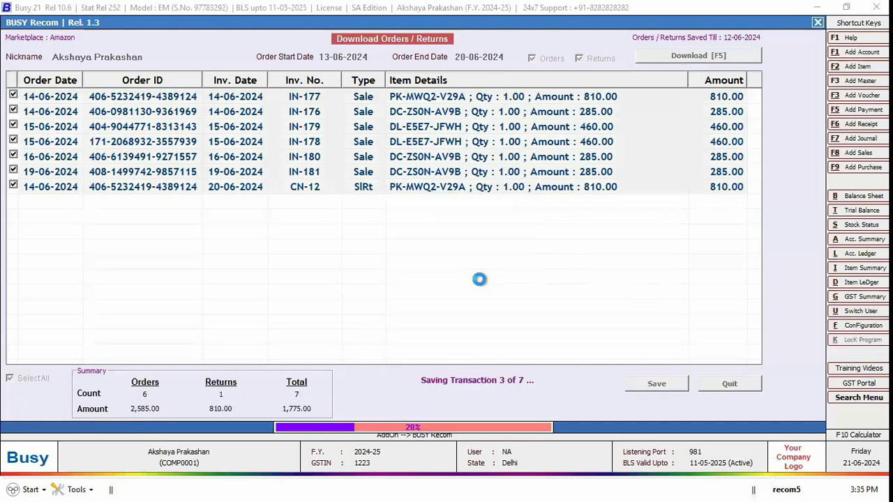
left_click(517, 272)
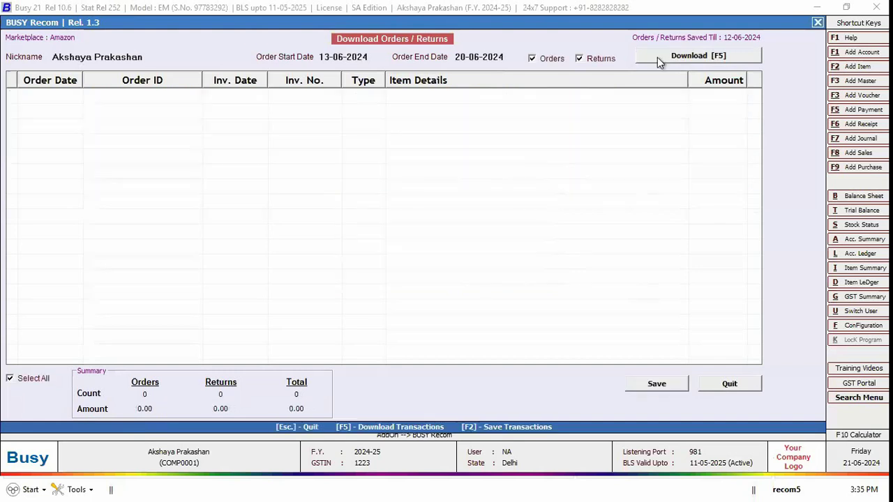
left_click(657, 57)
key("F2")
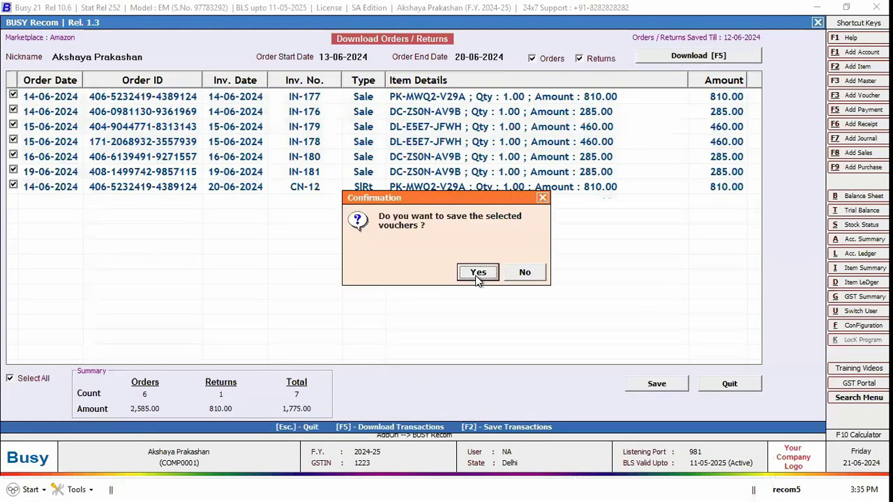
left_click(478, 276)
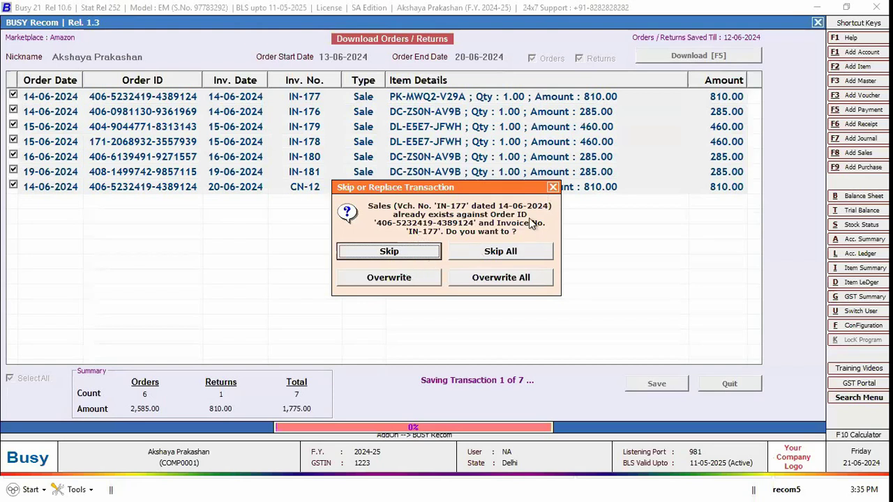
Step: Cancel saving over existing voucher IN-177, dismiss the error, and exit Download Orders
left_click(497, 253)
key("Return")
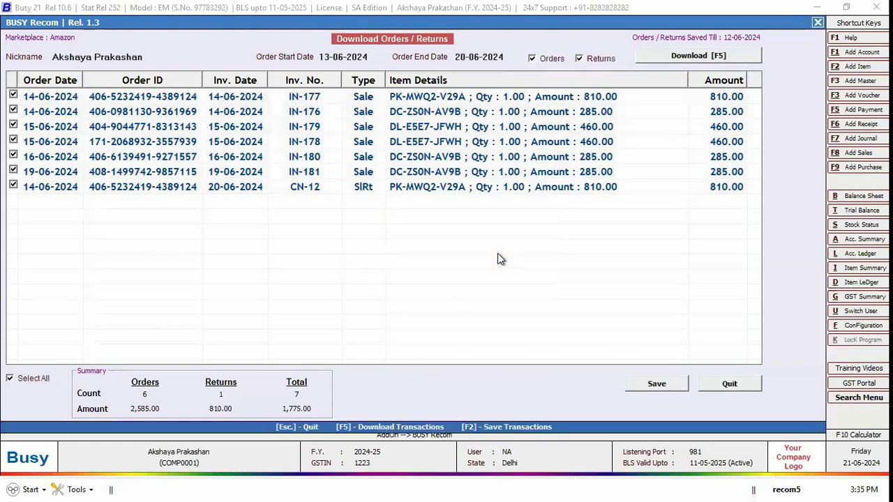
key("Escape")
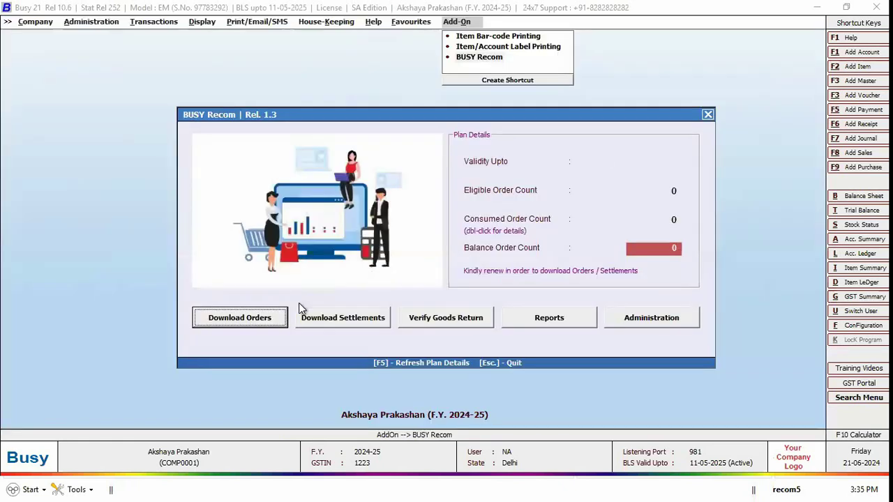
Step: Open Amazon's Download Settlements screen, dated 10-06-2024 to 20-06-2024
left_click(342, 322)
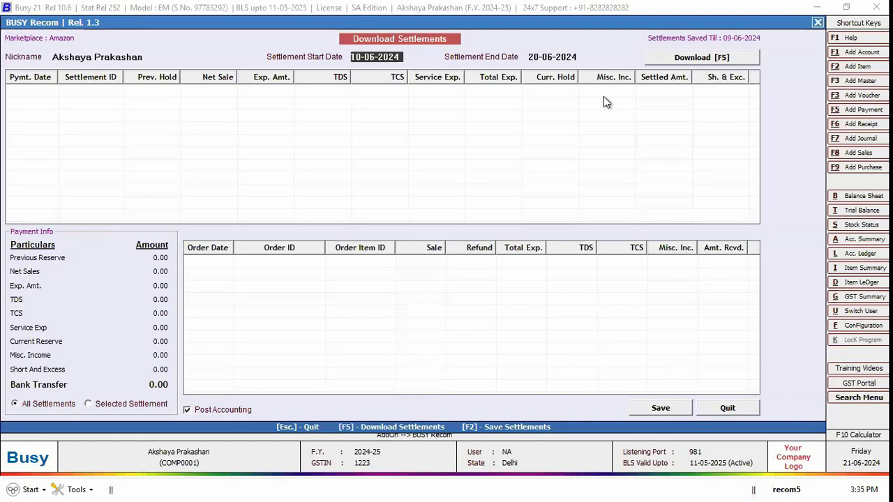
left_click(678, 62)
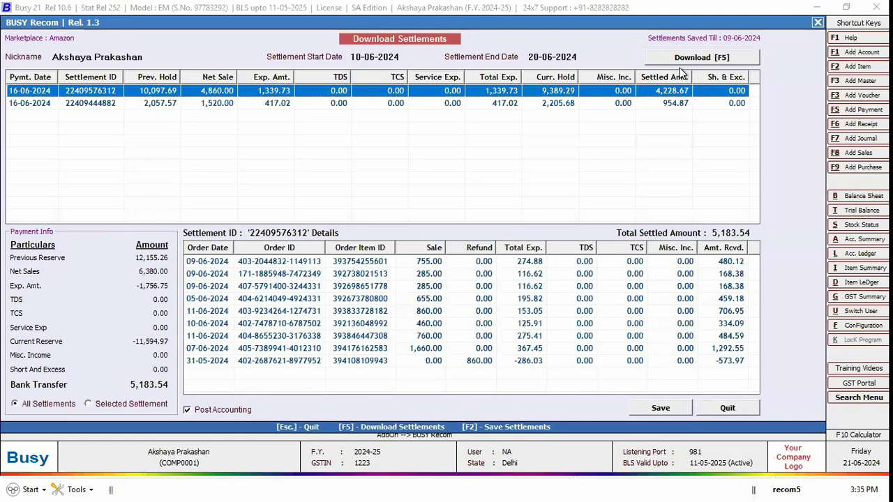
left_click(30, 98)
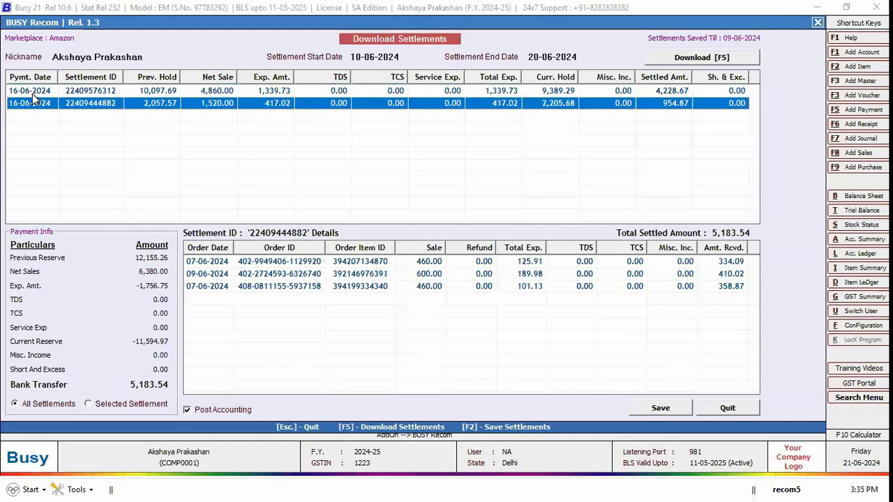
left_click(119, 91)
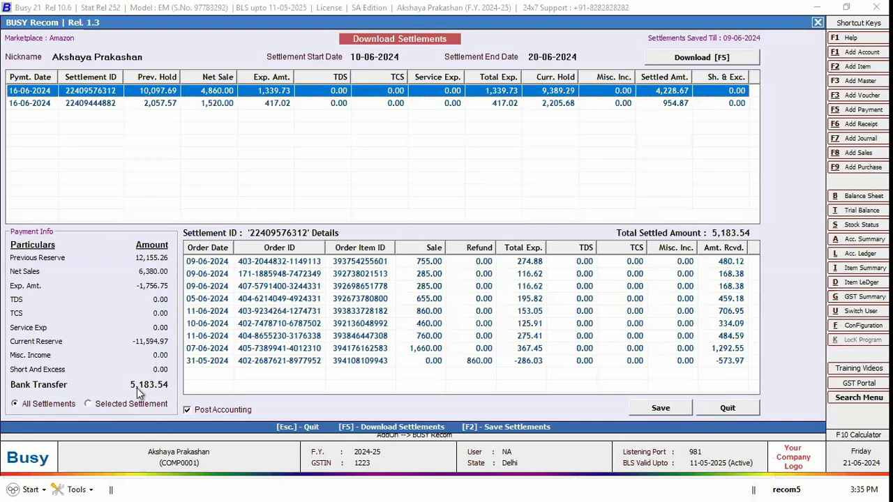
left_click(96, 404)
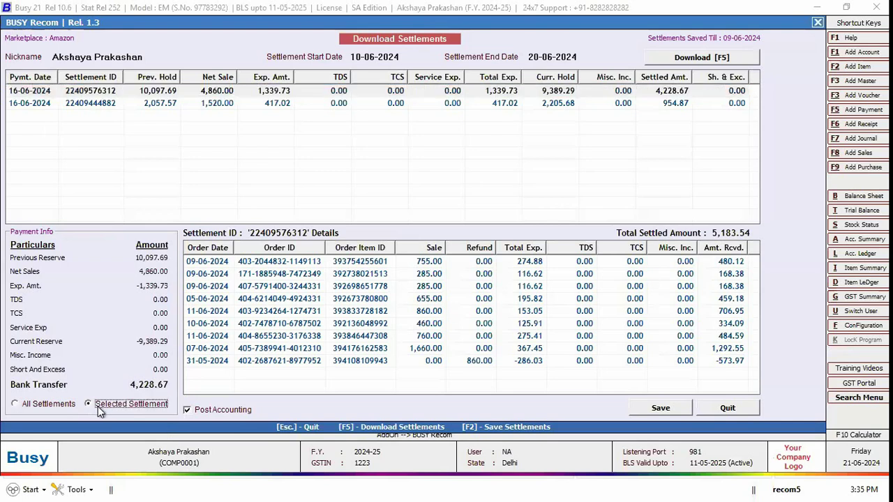
left_click(48, 95)
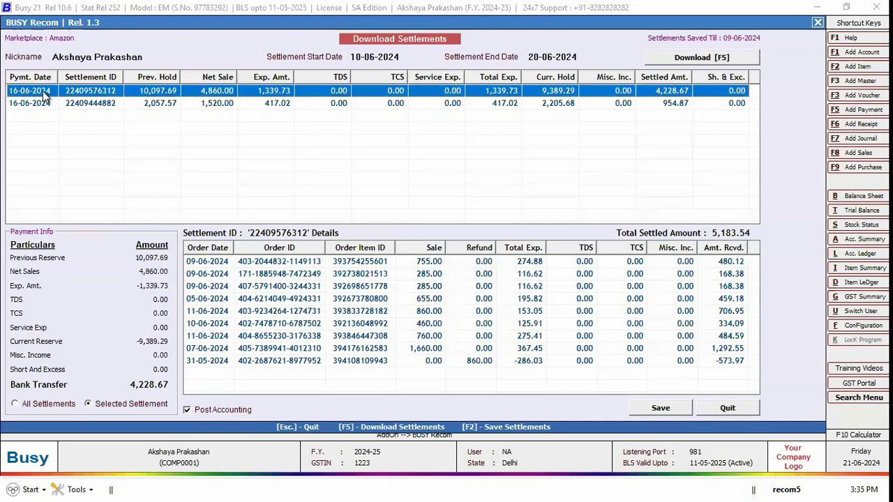
left_click(102, 404)
left_click(90, 93)
left_click(92, 112)
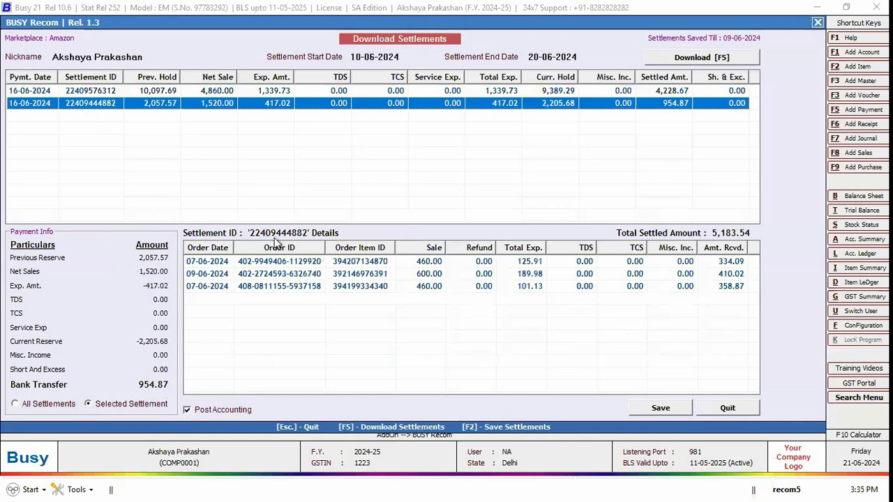
key("Tab")
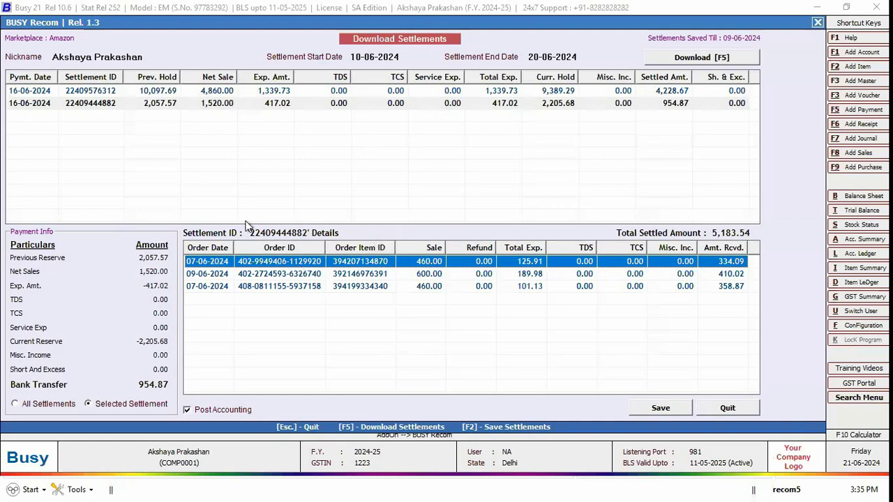
left_click(162, 92)
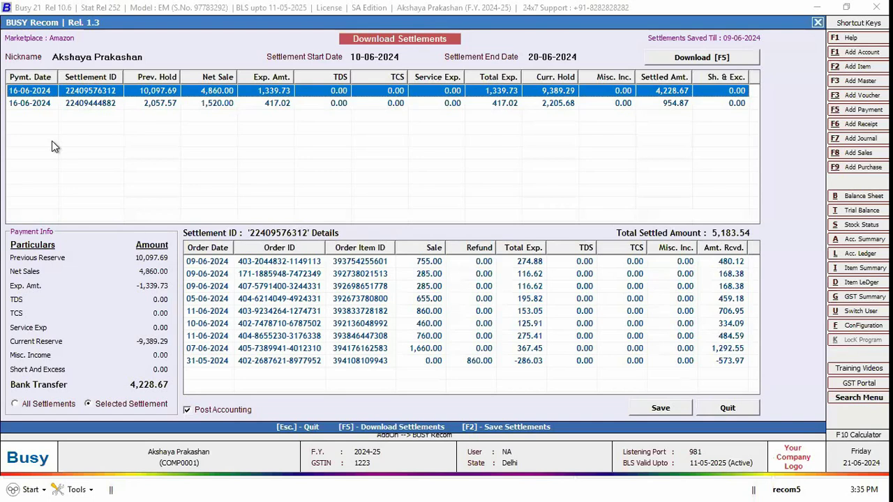
left_click(223, 264)
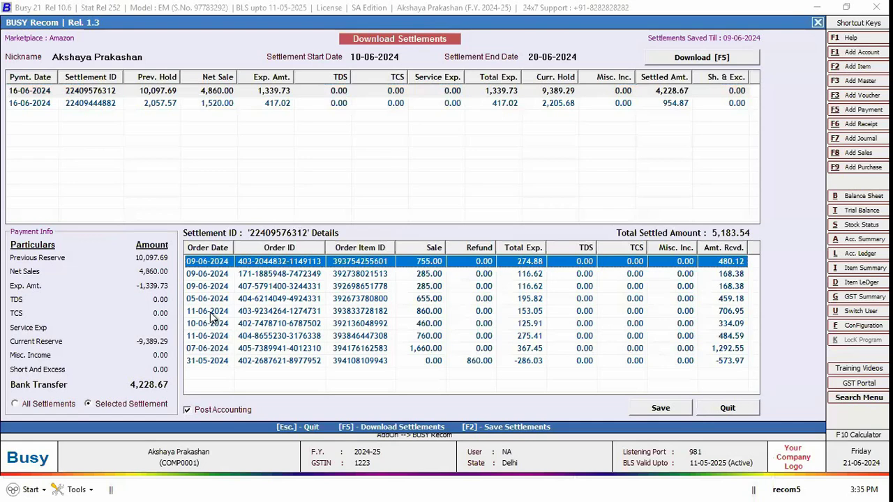
left_click(216, 299)
left_click(230, 265)
left_click(202, 421)
left_click(209, 415)
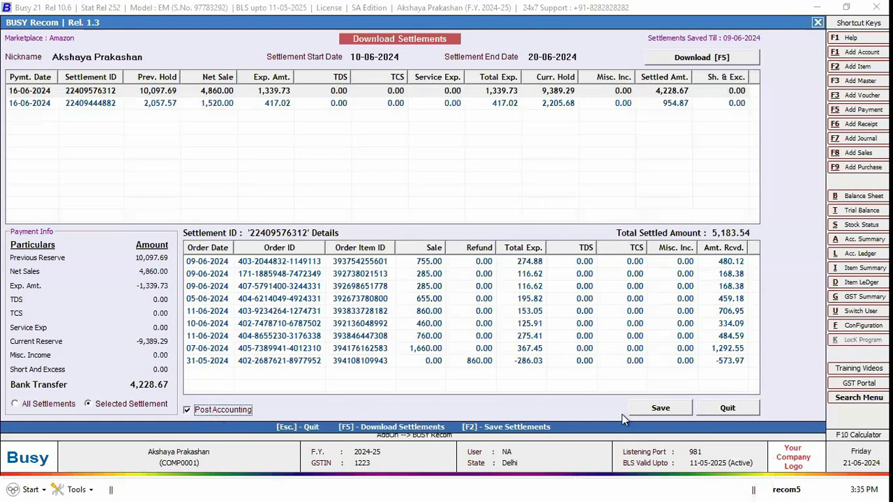
Step: Save the two settlements, exit, and open Verify Goods Return for 01-04-2024 to 20-06-2024
left_click(653, 411)
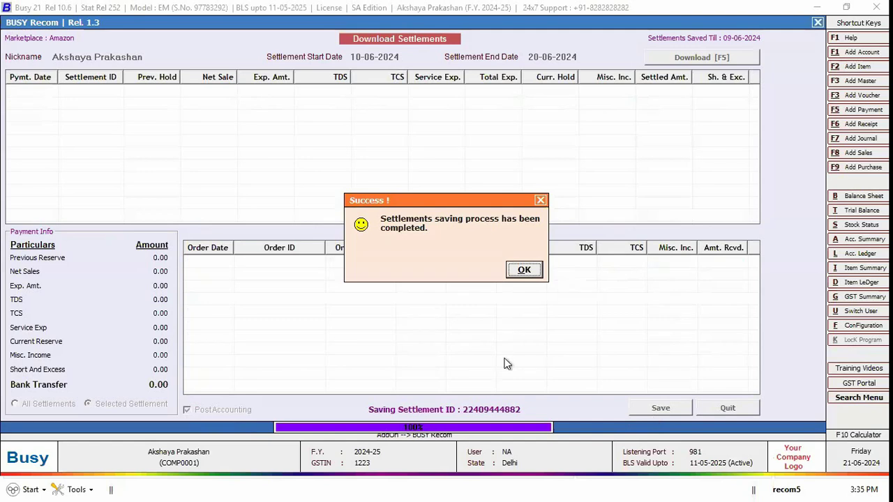
key("Return")
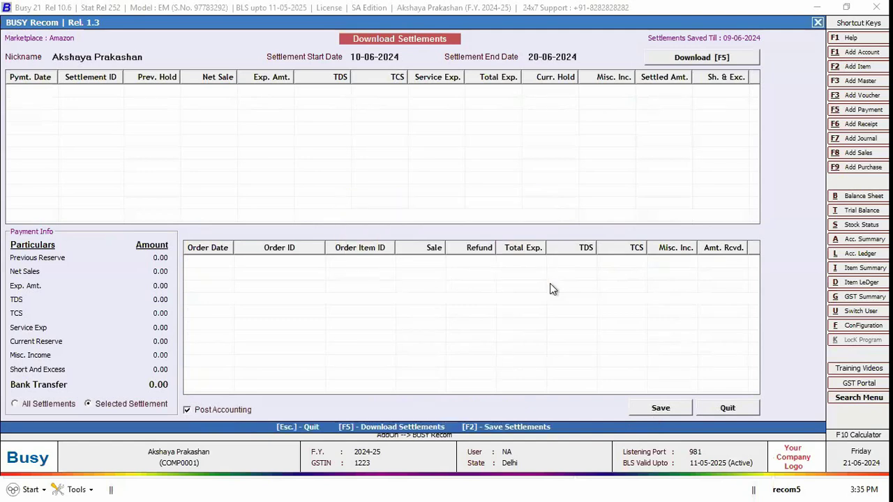
key("Escape")
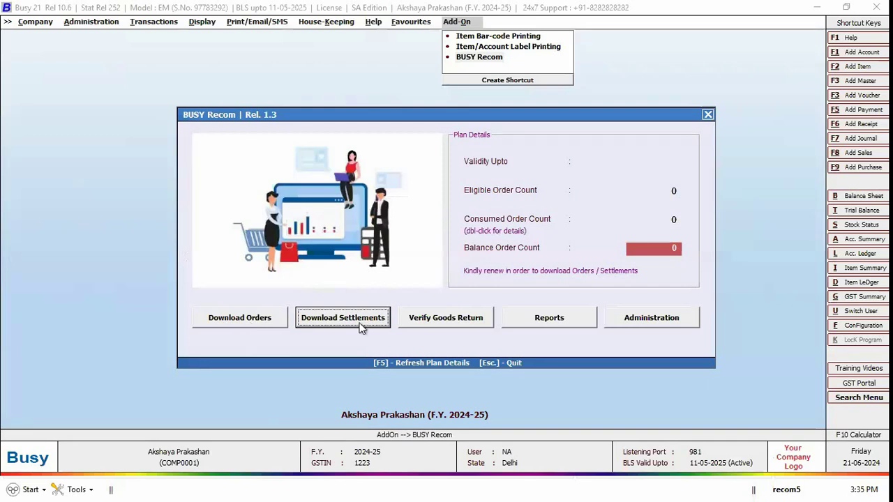
left_click(441, 324)
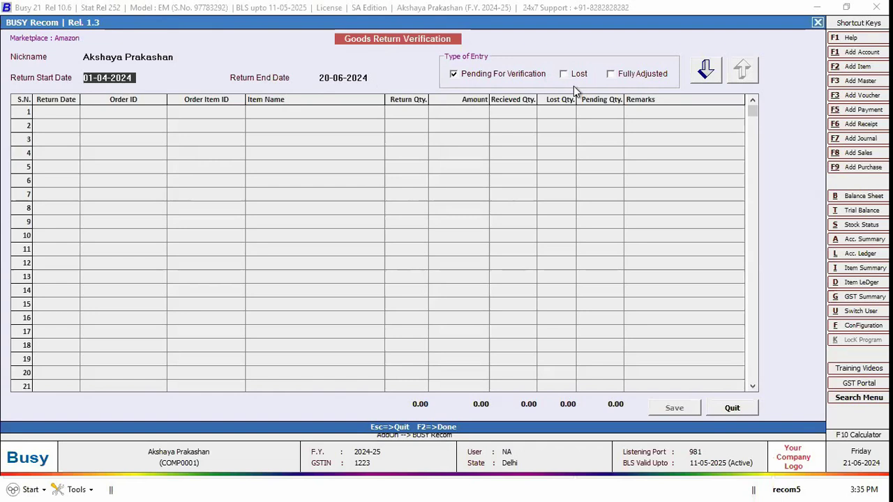
Step: Load the returns pending verification and review their item names, dates and order IDs
key("Return")
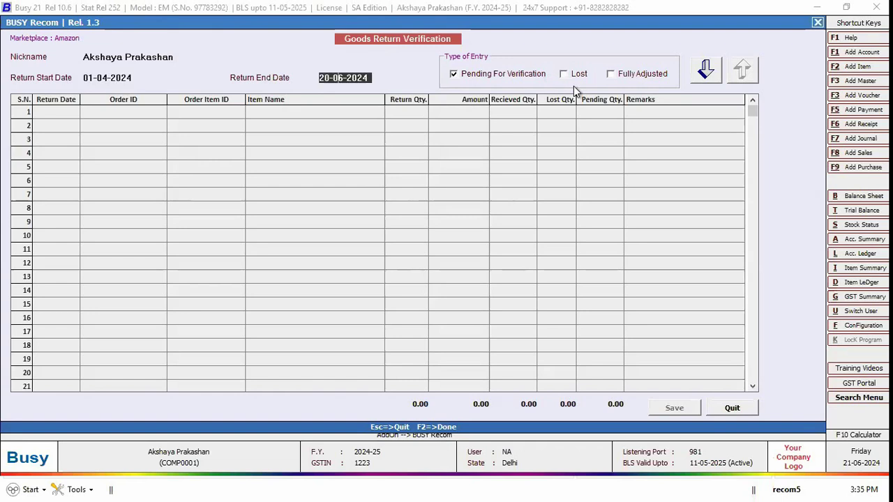
left_click(701, 71)
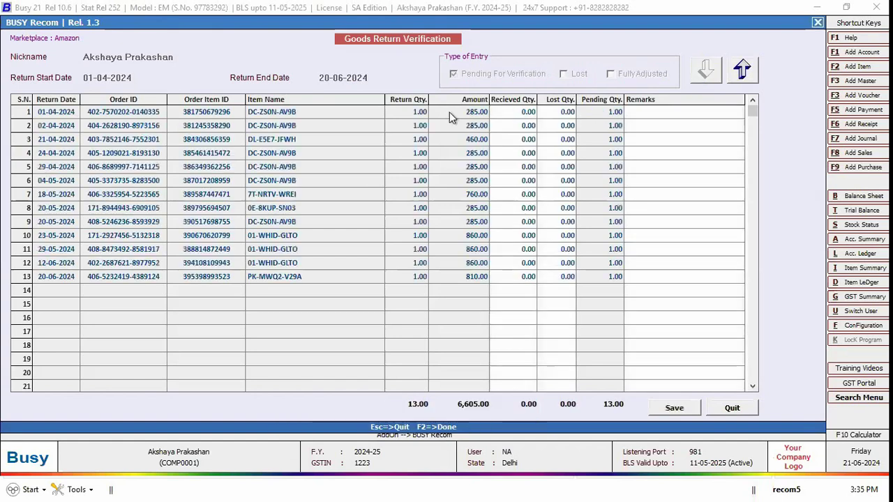
left_click_drag(272, 112, 282, 265)
left_click_drag(212, 140, 219, 273)
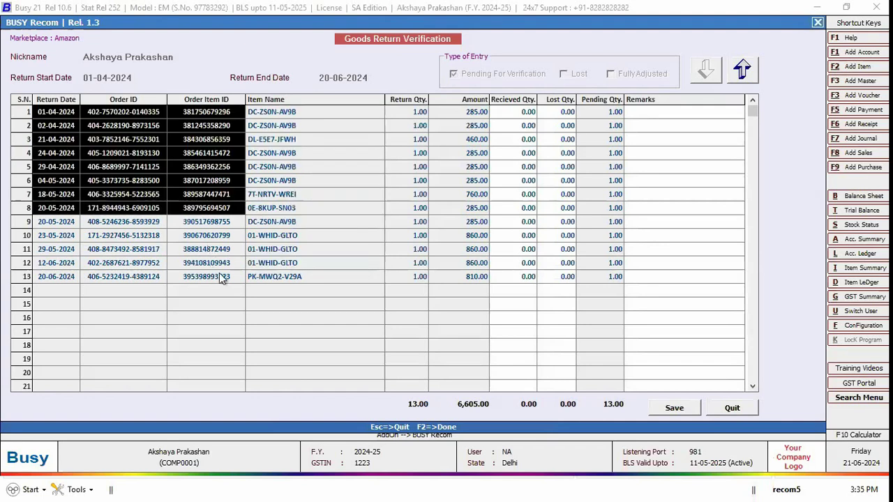
Step: Enter Received Qty 1 on the first return and Lost Qty 1 on the second
left_click(512, 127)
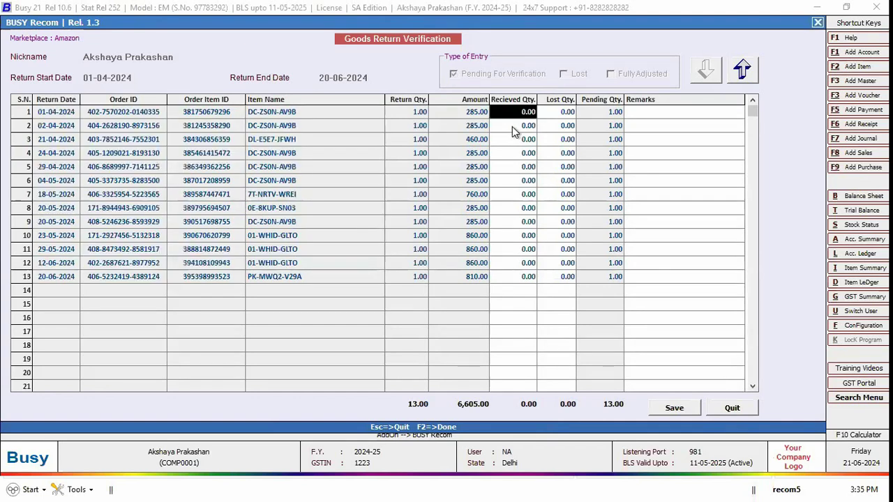
type("1")
key("Return")
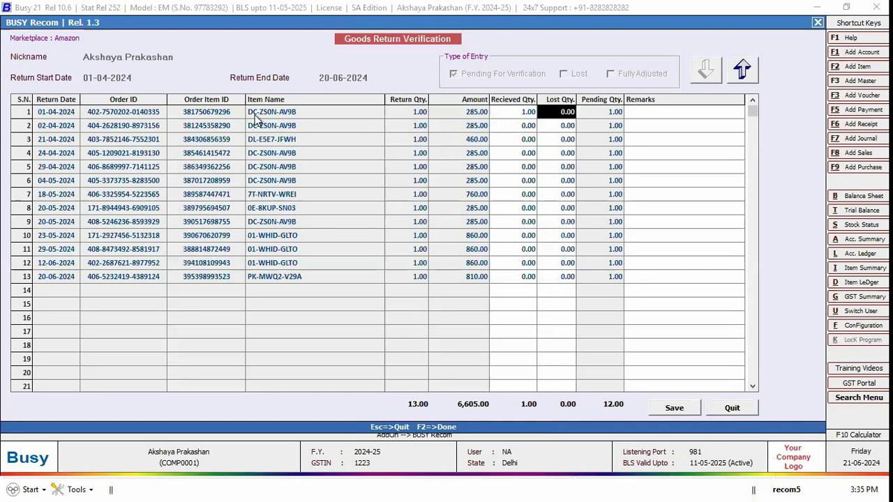
key("Left")
key("Home")
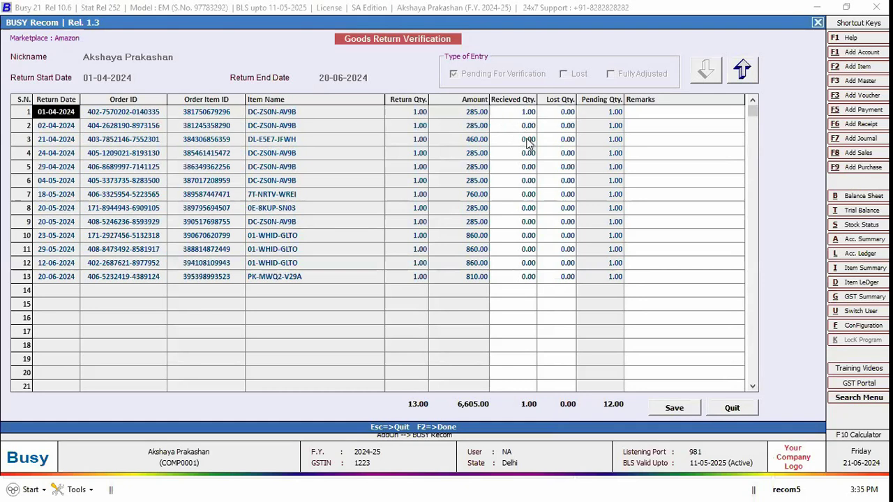
key("Return")
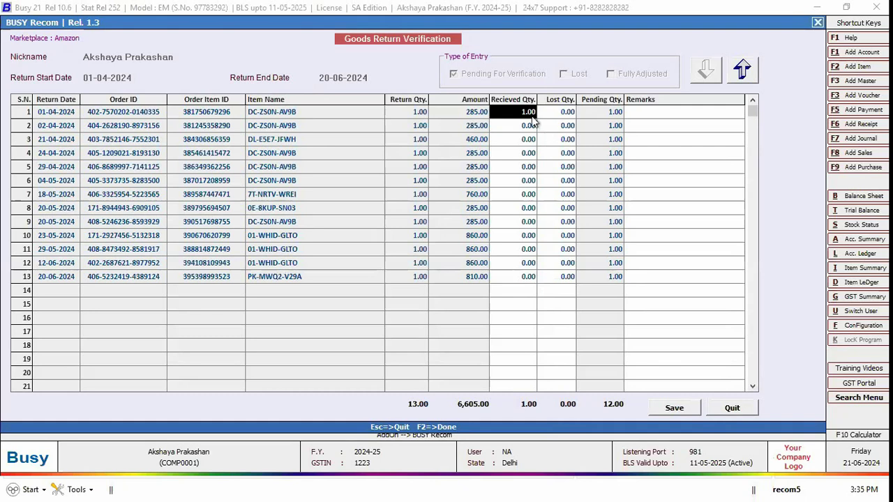
key("Return")
key("Down")
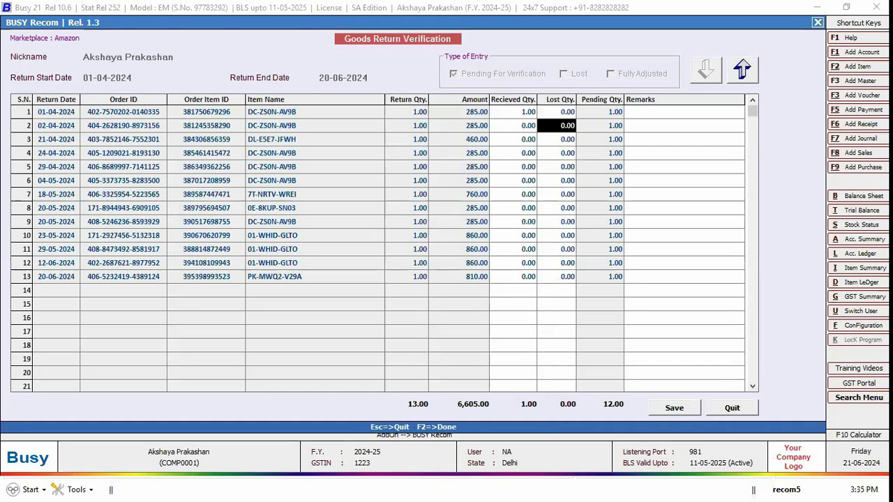
type("1")
key("Return")
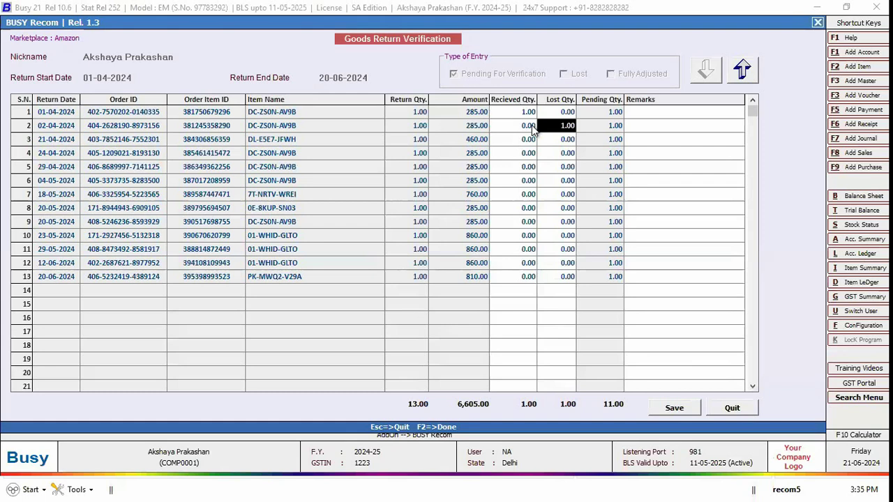
Step: Add the remark 'remarks' to the second return and save the verification
left_click(644, 117)
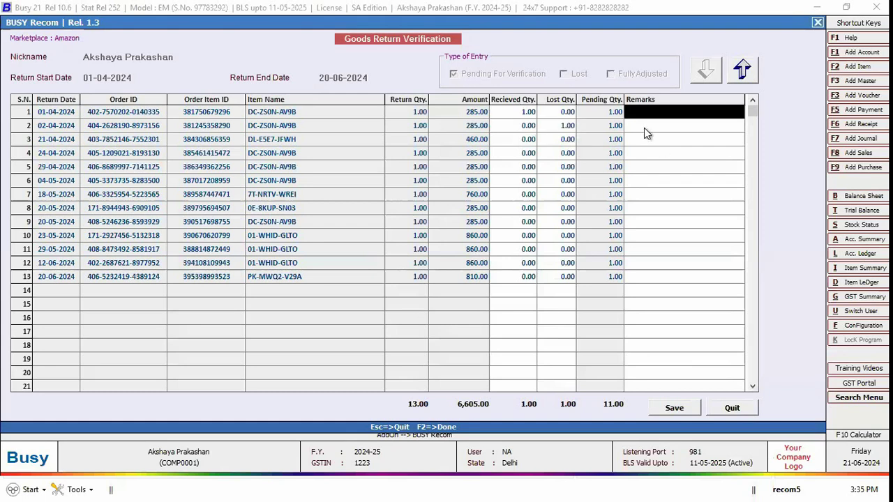
left_click(643, 129)
type("remarks")
key("Return")
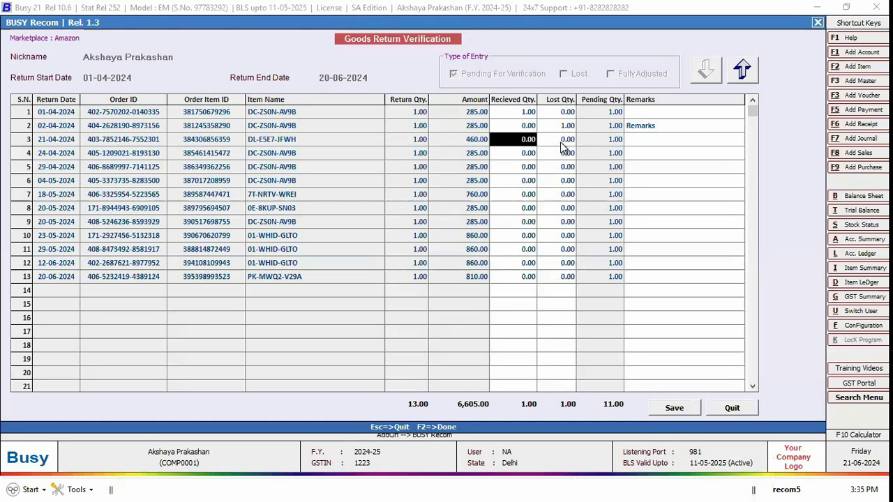
left_click(667, 411)
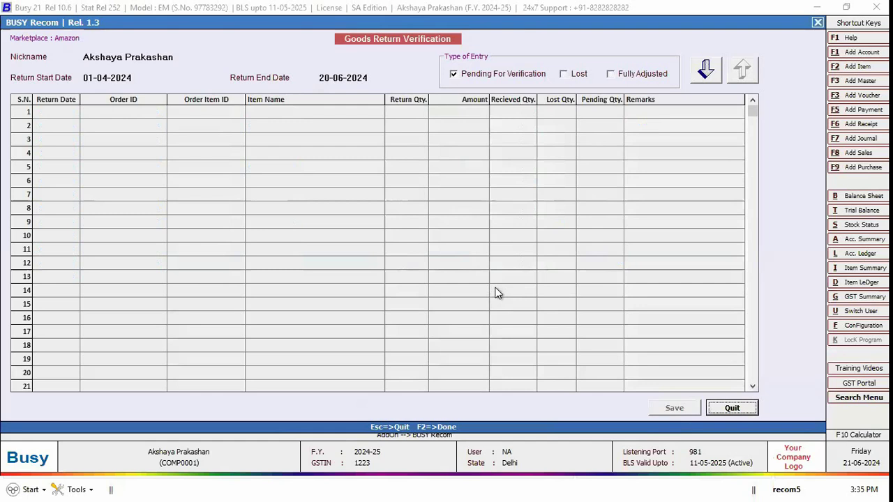
Step: Close goods return verification and open the Payment Reconciliation report options
key("Escape")
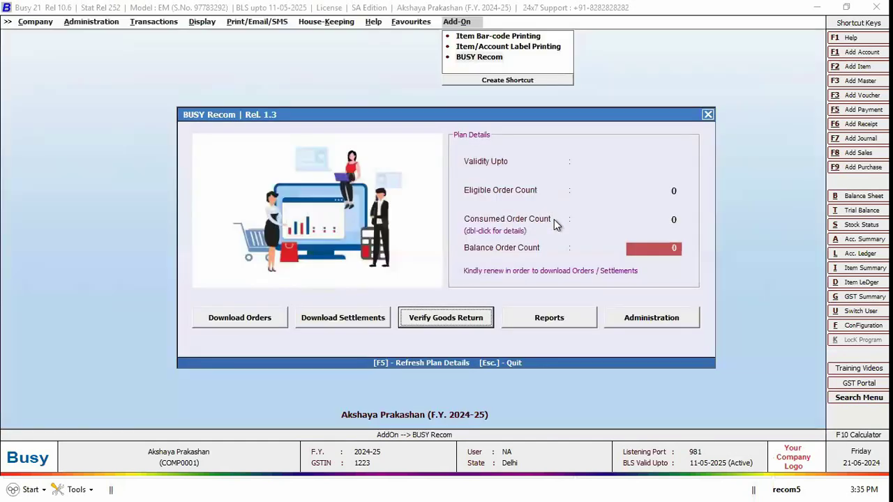
left_click(554, 322)
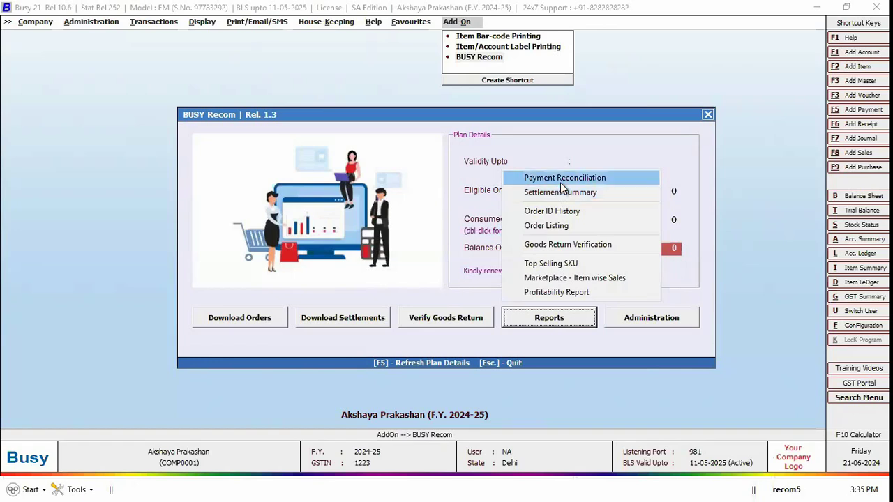
key("Return")
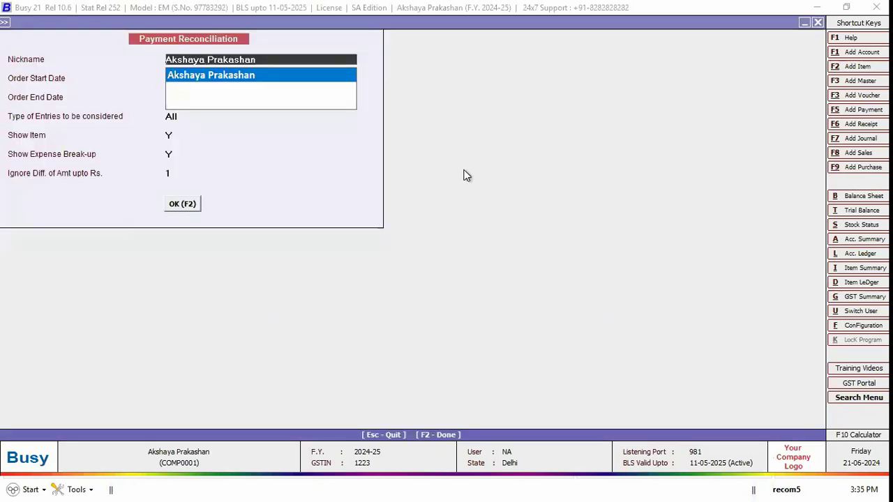
Step: Keep dates from 01-04-2024, set Type of Entries to Reconciled, and keep items shown
key("Return")
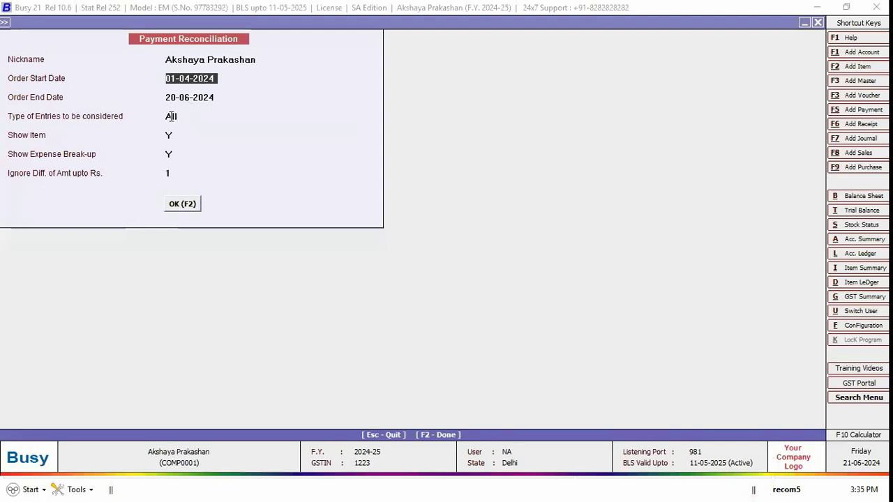
key("Return")
key("Return")
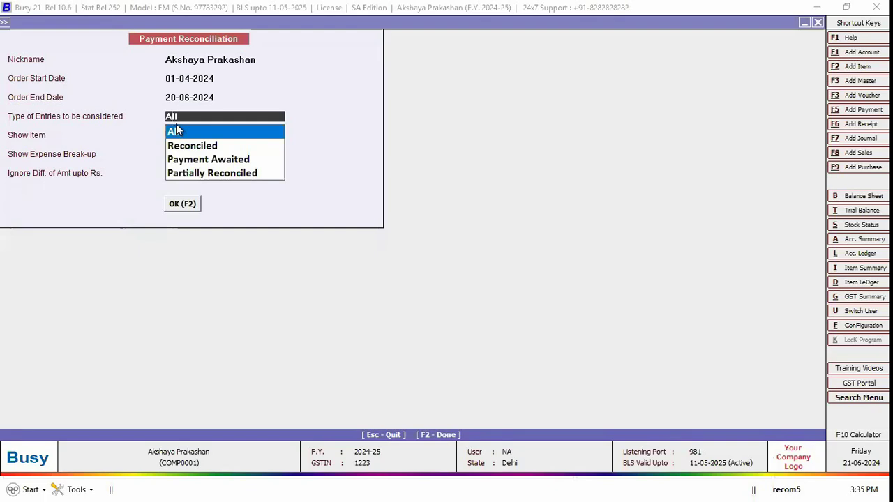
key("Down")
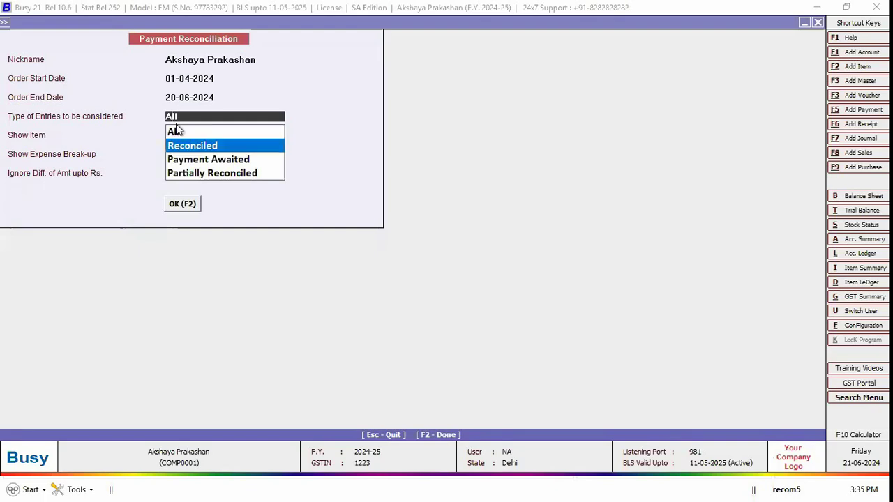
key("Down")
key("Down")
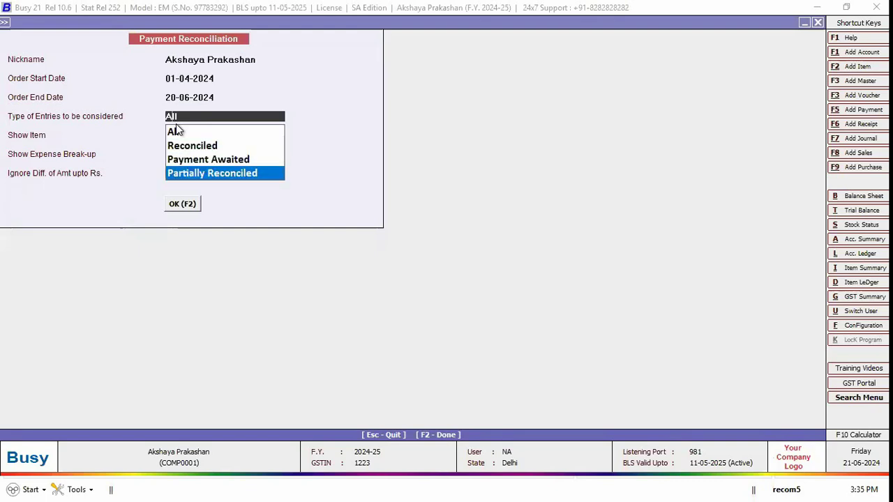
key("Up")
key("Up")
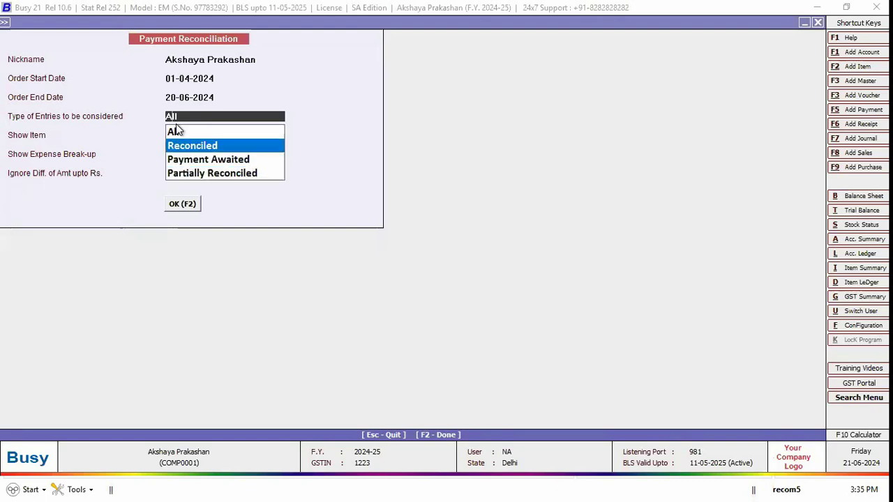
key("Return")
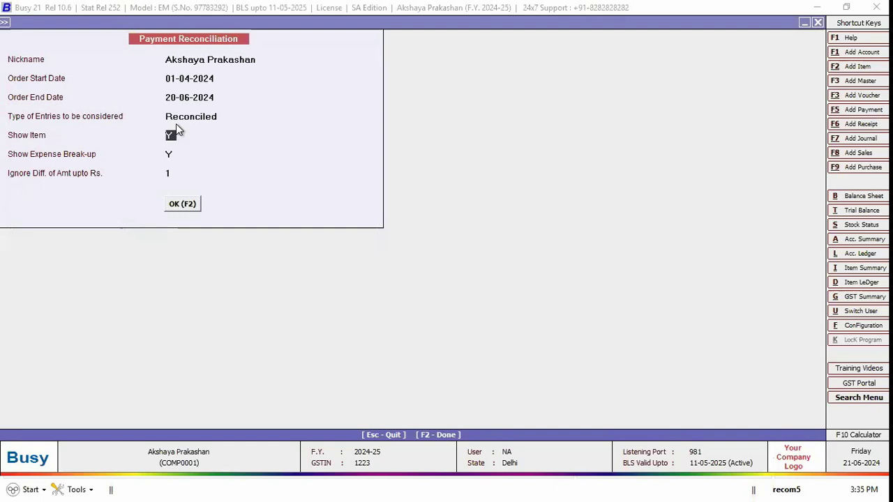
key("Return")
Step: Generate the reconciliation report and widen the Refund Amt. column
key("F2")
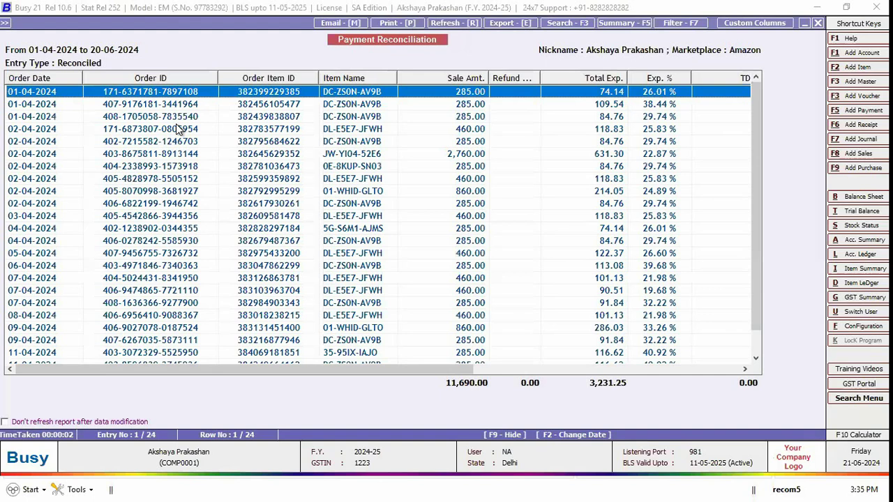
scroll(179, 130, "right", 1)
scroll(179, 131, "right", 1)
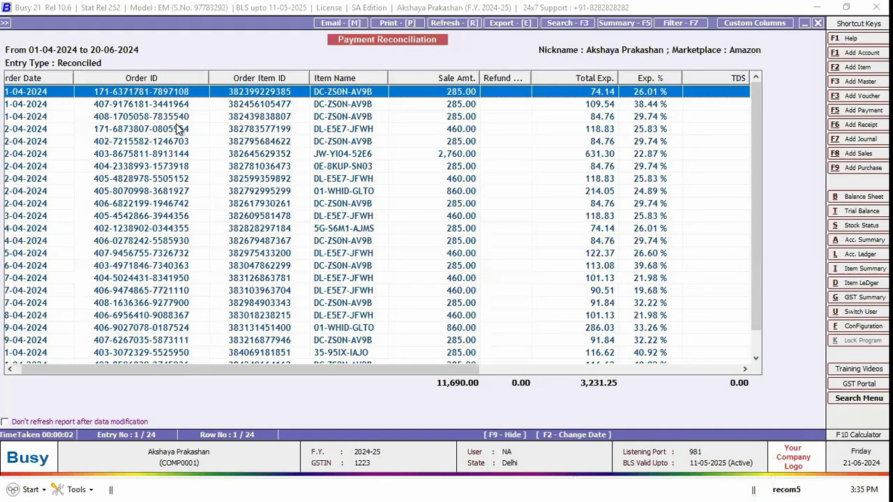
scroll(179, 131, "right", 2)
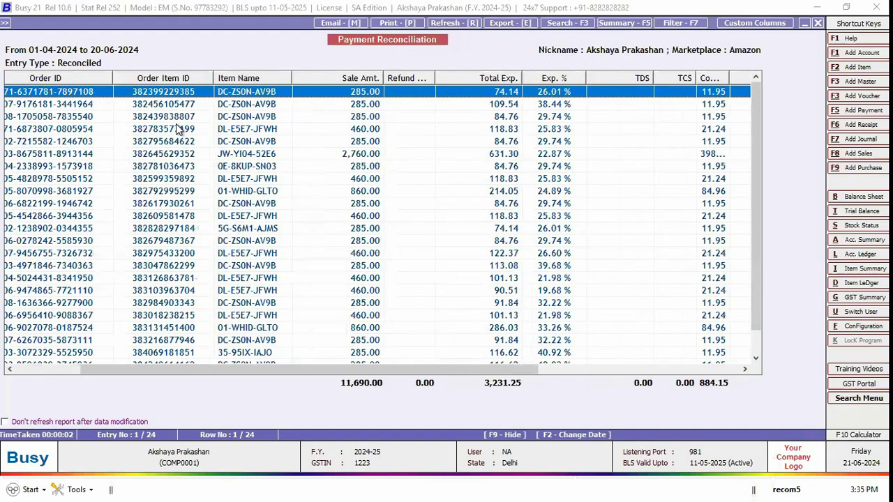
scroll(179, 131, "right", 2)
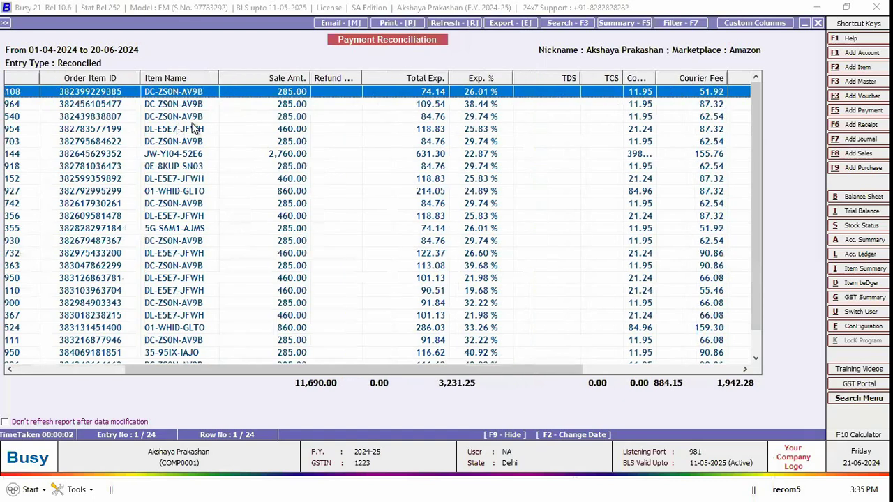
left_click_drag(392, 82, 418, 82)
left_click(354, 106)
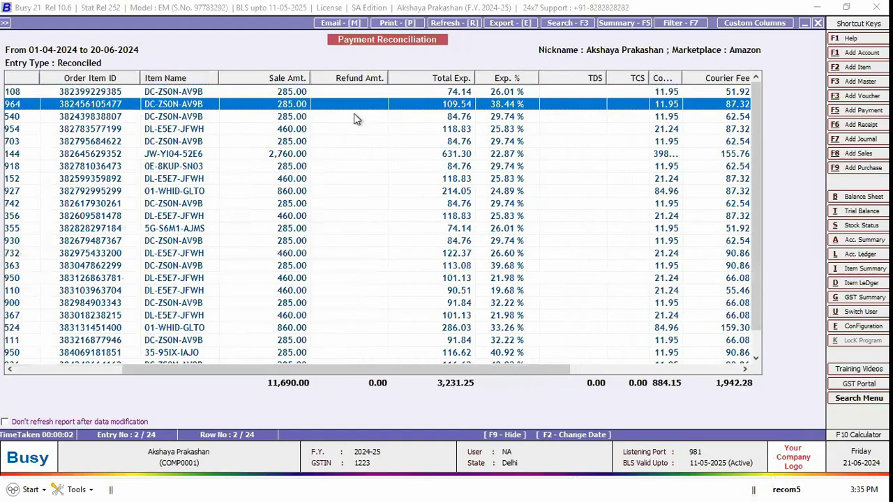
scroll(342, 169, "down", 1)
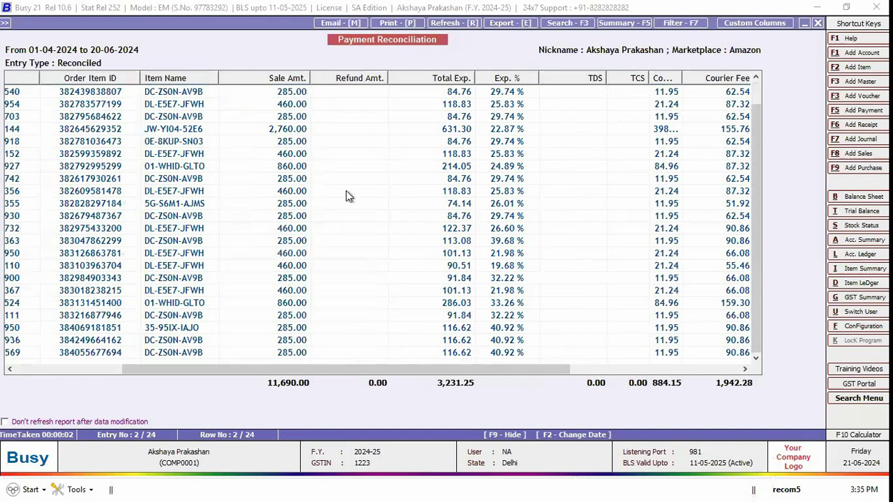
scroll(356, 118, "up", 1)
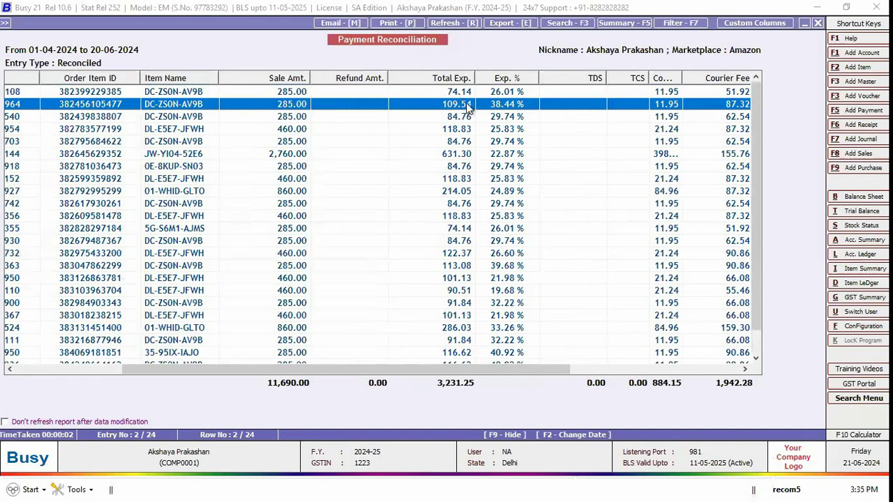
Step: Widen the Total Exp. and Exp. % columns and sort entries ascending by Total Exp
left_click(465, 94)
left_click_drag(474, 77, 495, 78)
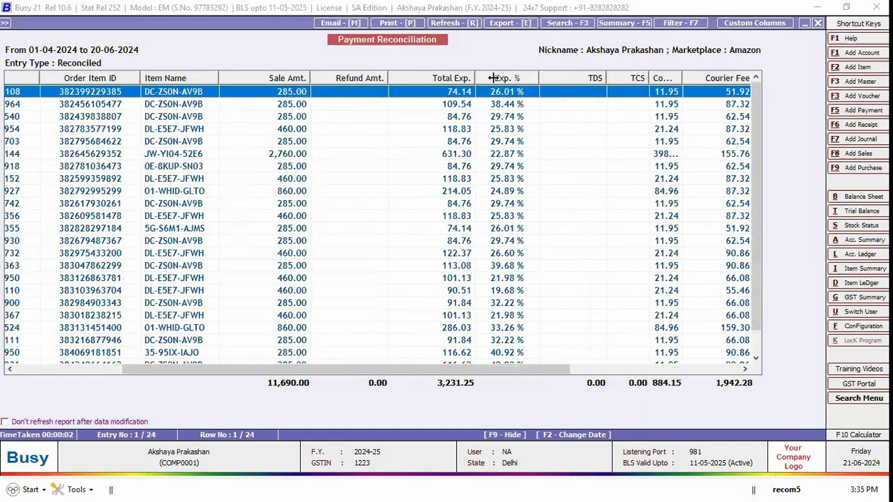
left_click_drag(556, 77, 559, 77)
left_click(599, 106)
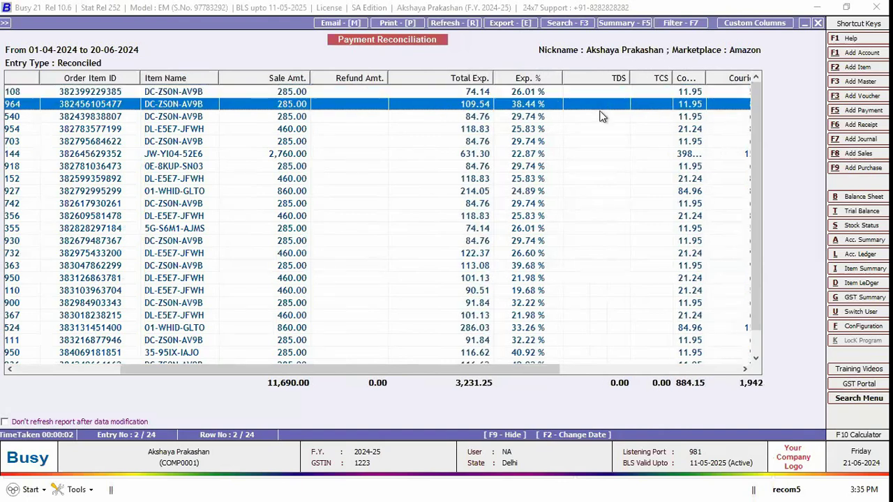
left_click(469, 79)
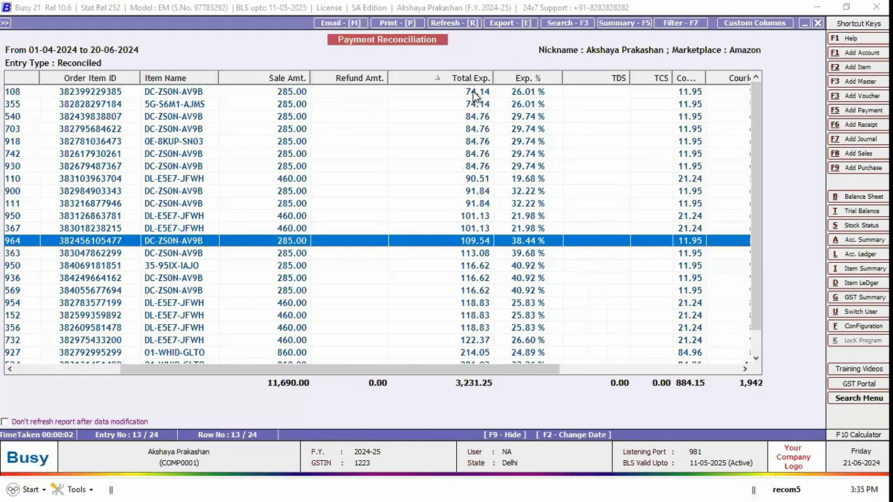
key("Home")
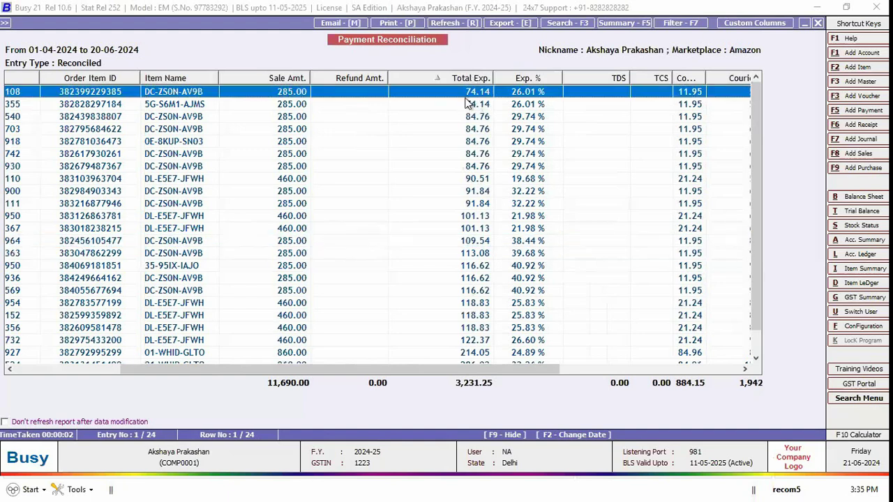
Step: Scroll through the Courier, Fixed and Collection Fee columns, then return to report options
scroll(468, 103, "right", 1)
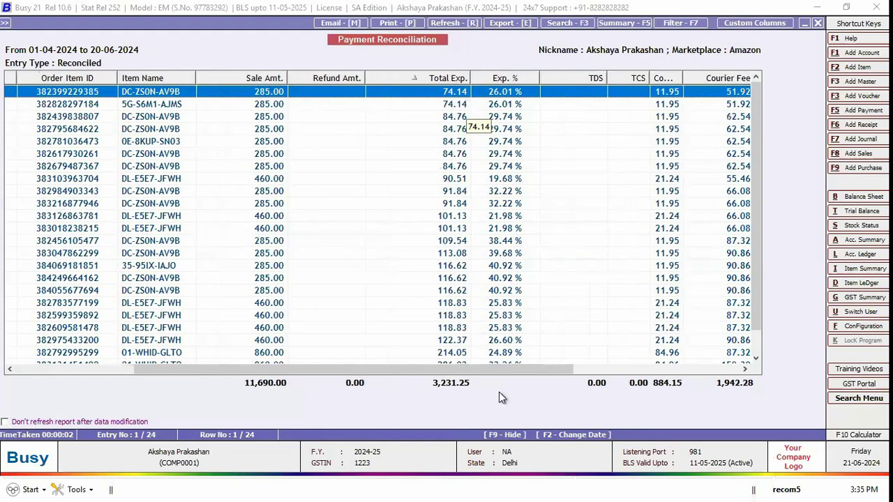
left_click(581, 371)
left_click(612, 369)
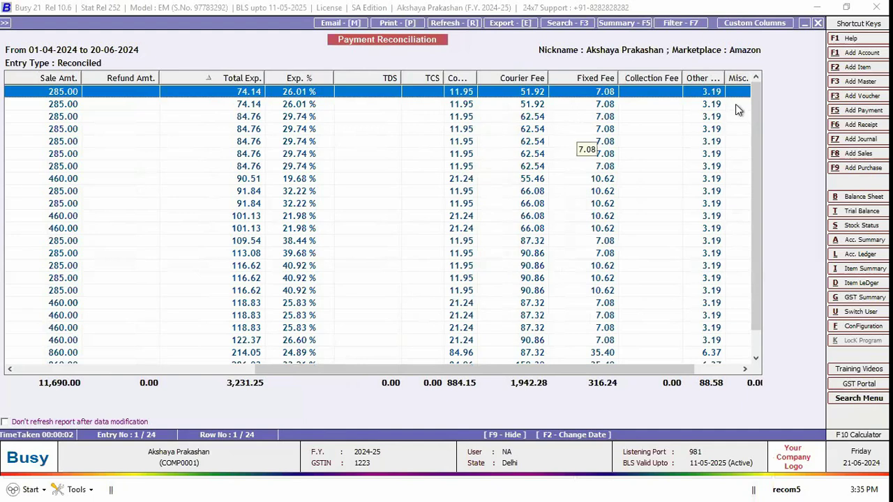
scroll(479, 386, "right", 1)
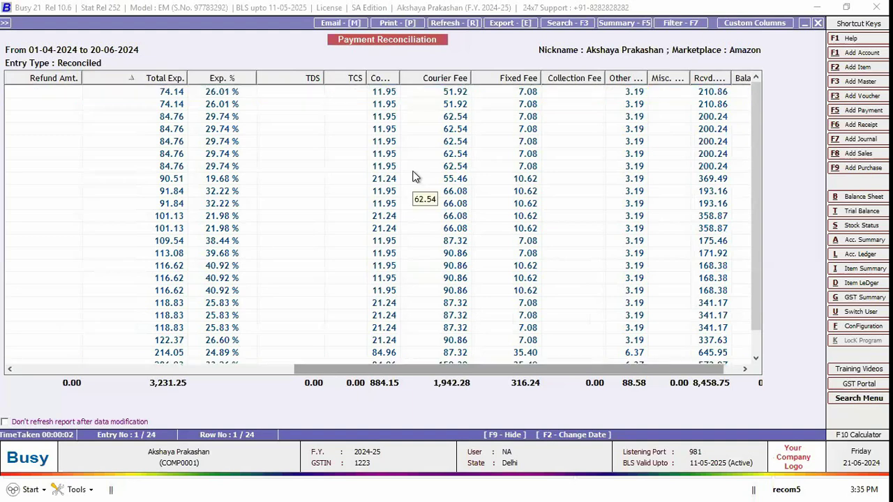
key("Escape")
Step: Set Show Expense Break-up to N and rebuild the report, now showing 37 entries
key("Return")
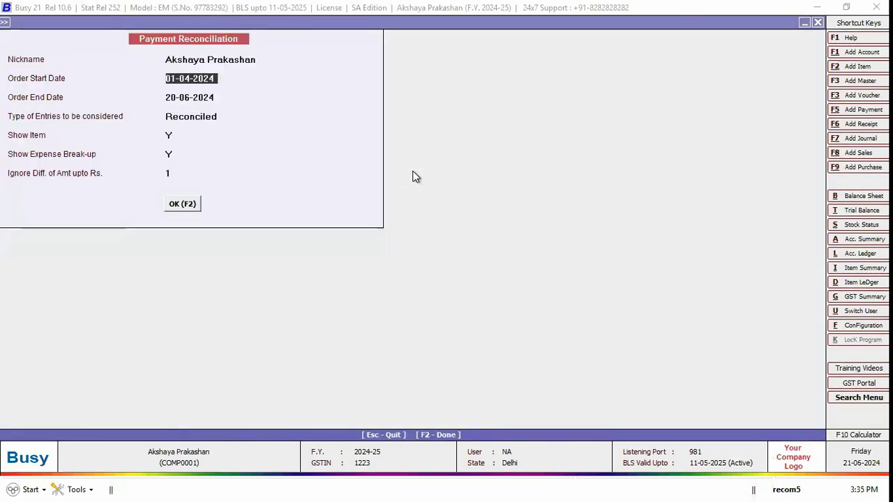
key("Return")
key("Return")
key("Return")
key("Return")
type("N")
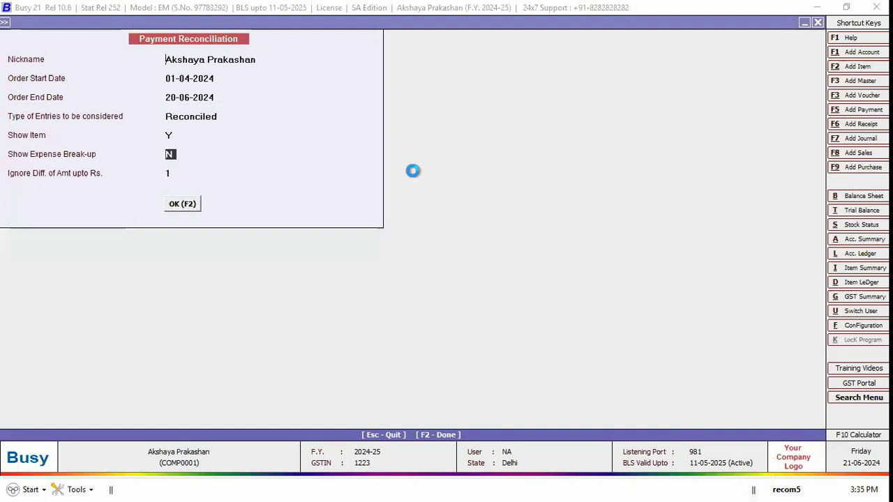
key("F2")
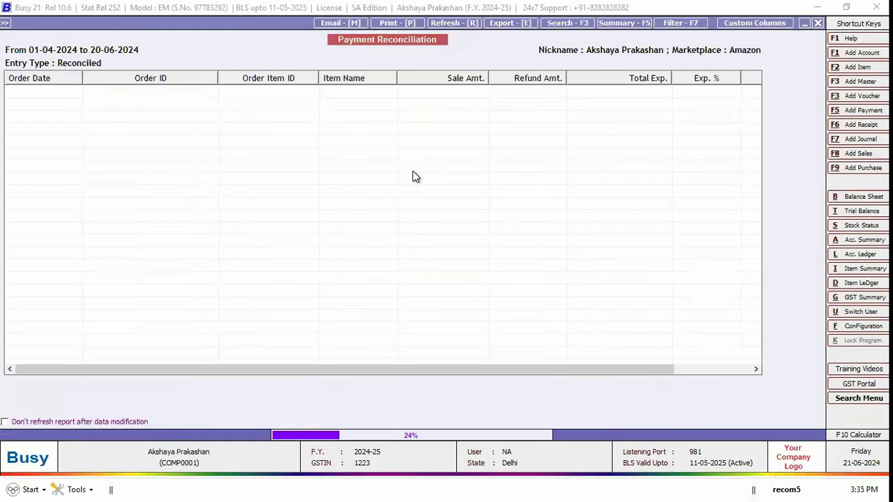
scroll(413, 177, "right", 2)
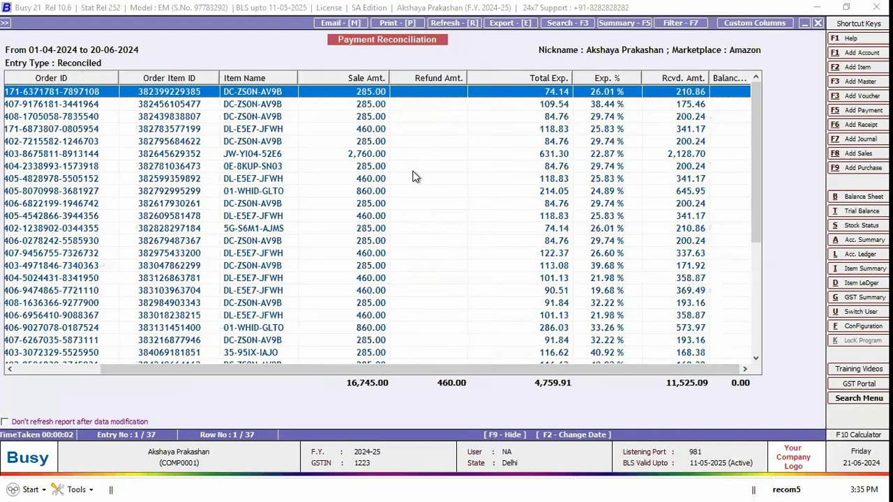
Step: Try emailing and exporting the Payment Reconciliation report, then cancel both without sending or exporting
left_click(353, 23)
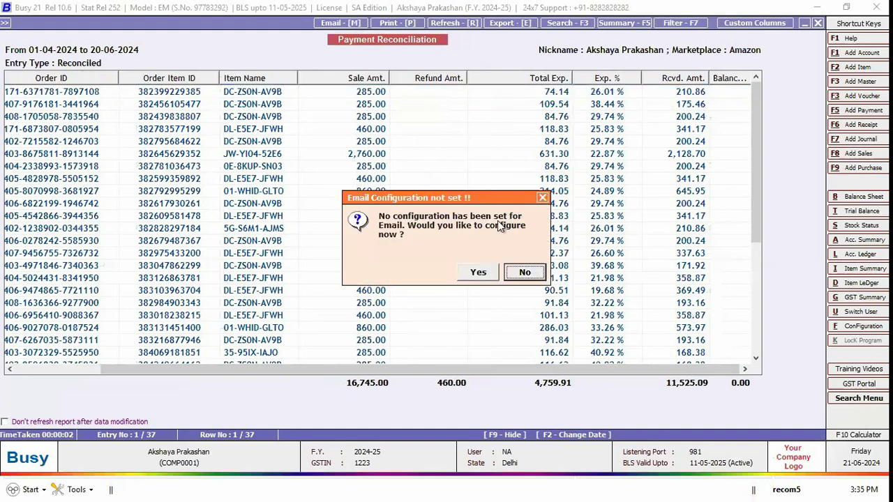
key("Return")
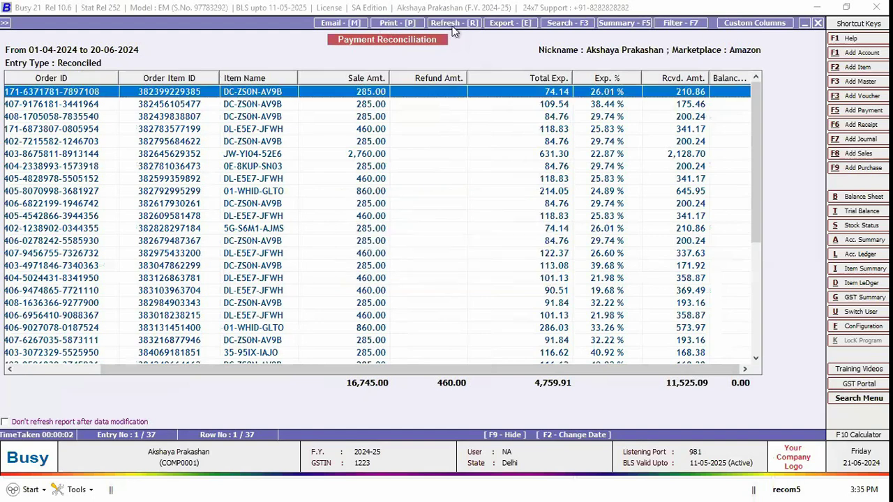
key("e")
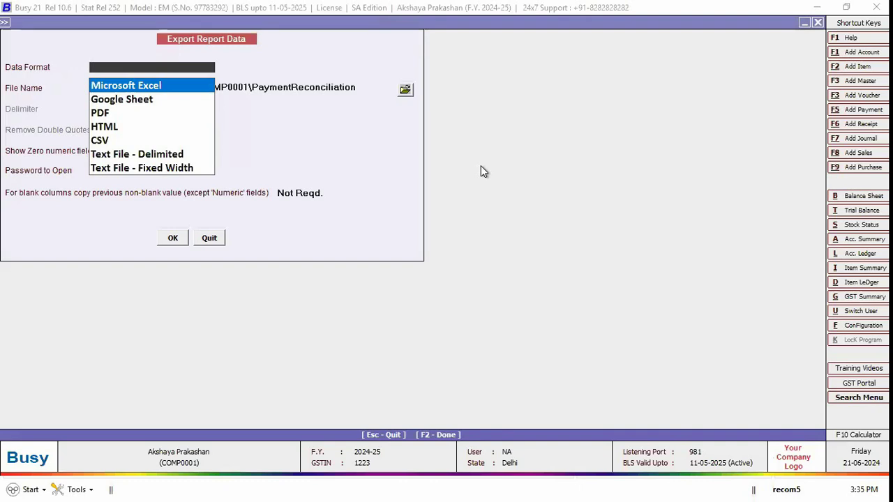
key("Down")
key("Down")
key("Up")
key("Up")
key("Escape")
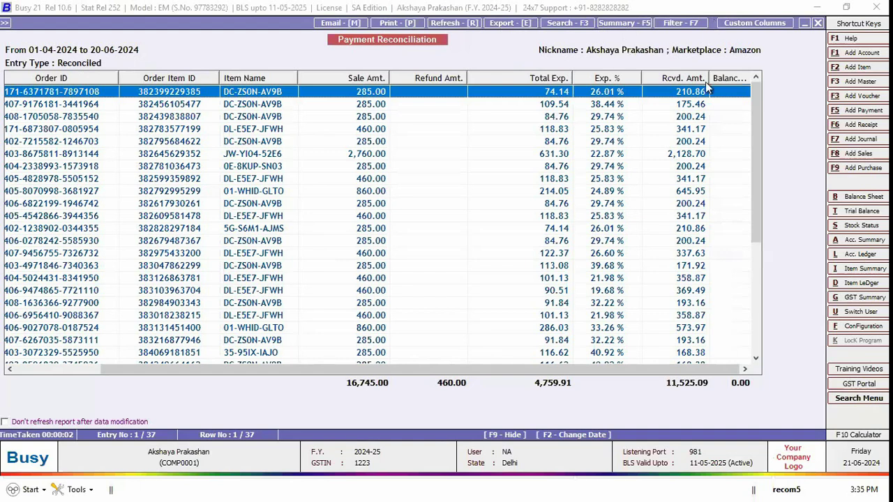
Step: Open and quit the Custom Columns setup, then close the Payment Reconciliation report
left_click(754, 23)
key("Escape")
key("Return")
key("Escape")
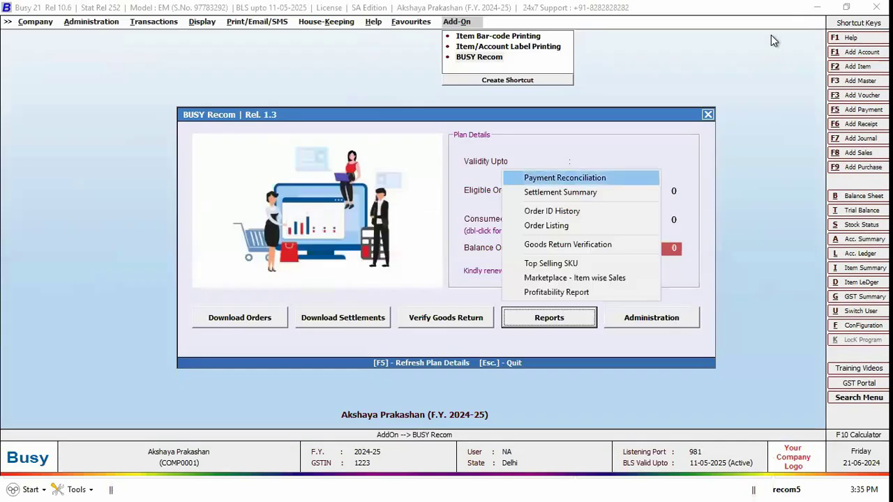
Step: Run the Settlement Summary for payments from 01-04-2024 to 20-06-2024
key("Down")
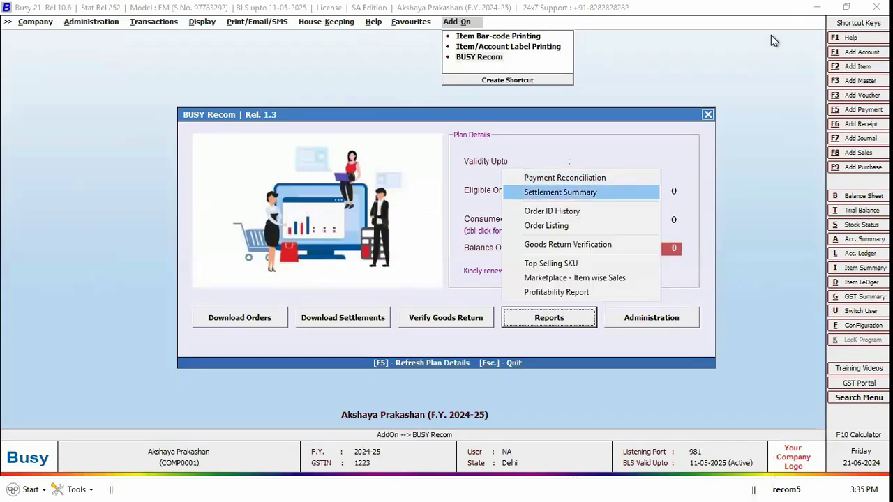
key("Return")
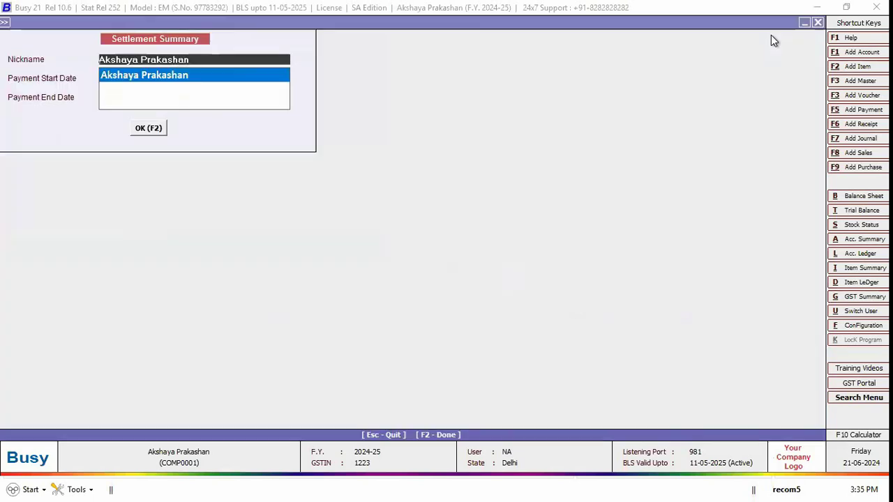
key("Return")
key("Return")
key("Up")
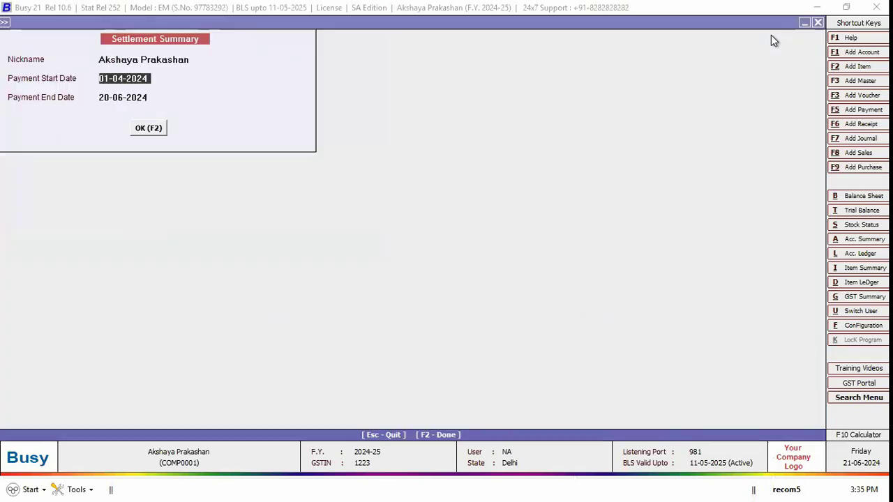
key("Return")
key("Return")
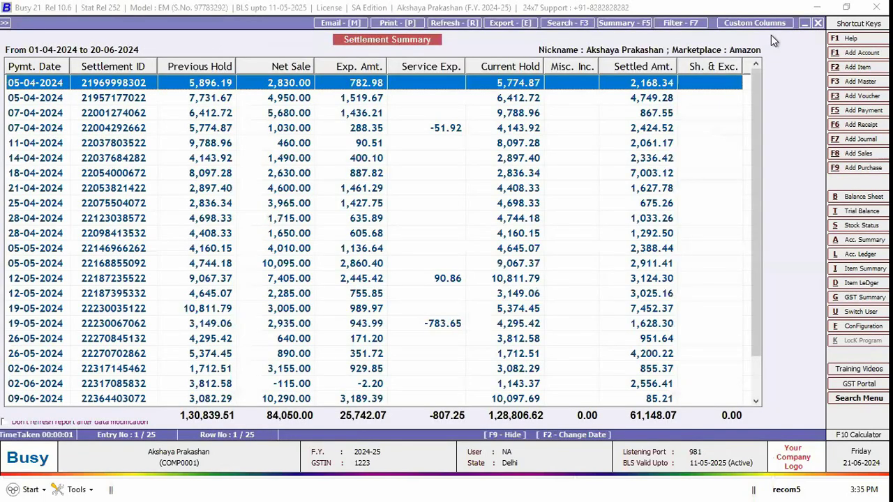
Step: Browse the 25 settlements, check the date options without changes, then close the report
key("Down")
key("Up")
key("F2")
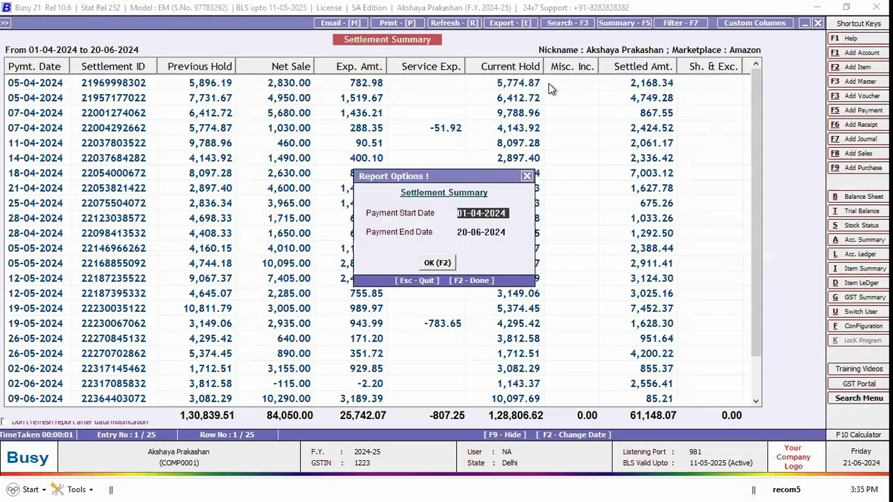
key("F2")
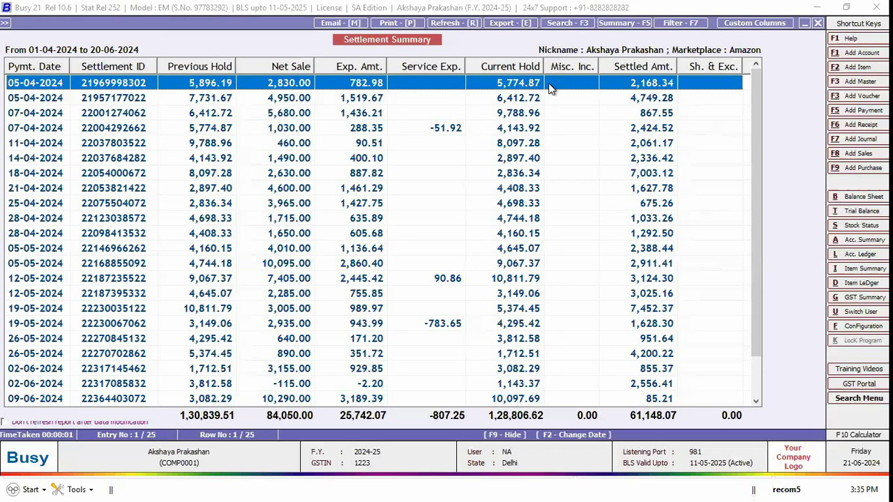
key("Escape")
key("Return")
key("Down")
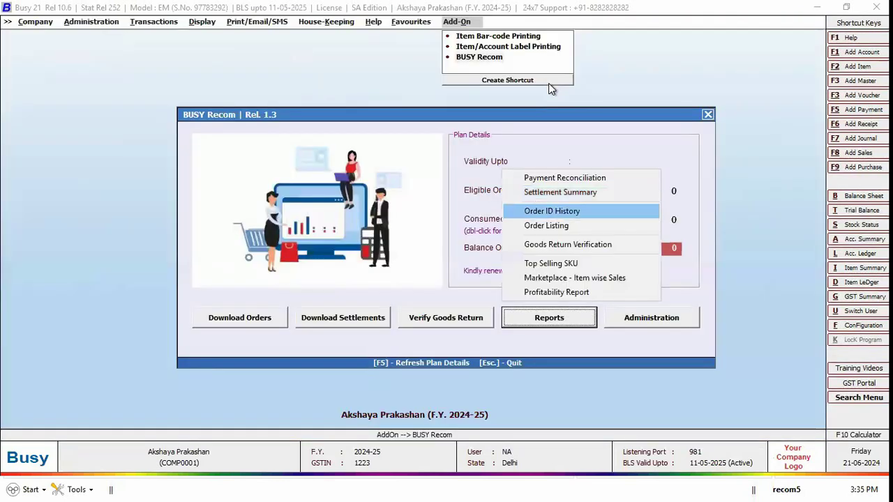
key("Return")
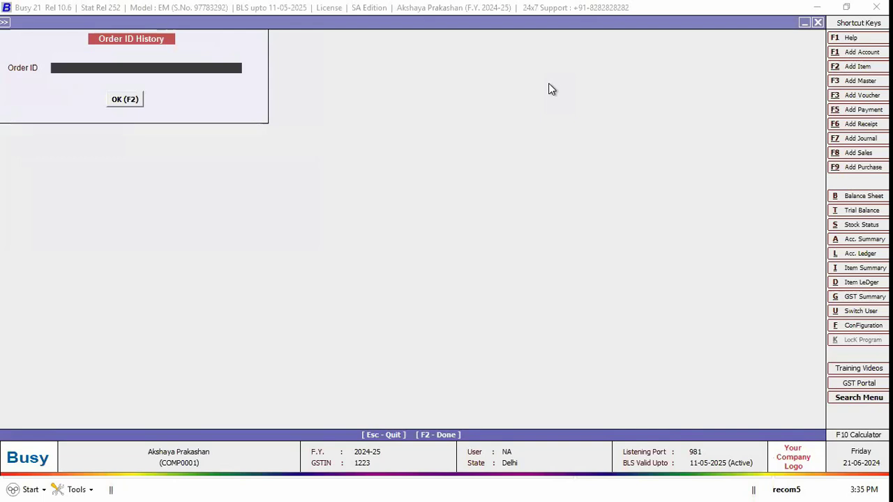
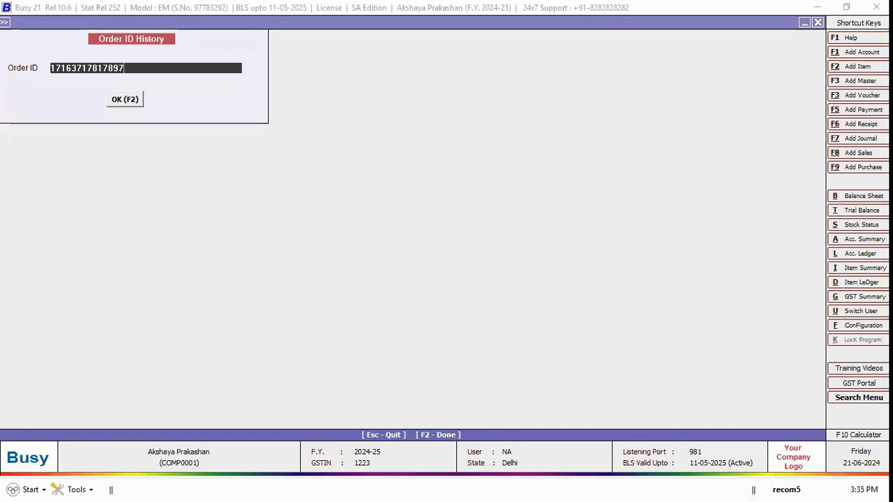
key("F2")
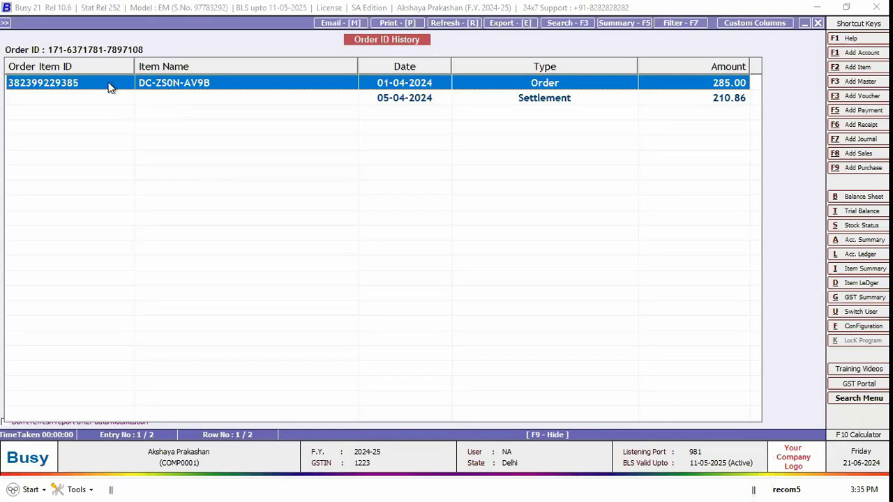
key("Down")
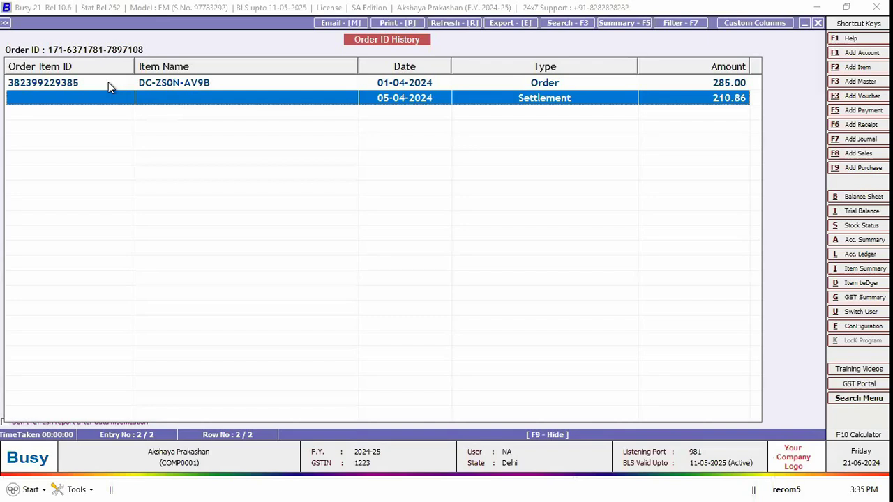
left_click(108, 84)
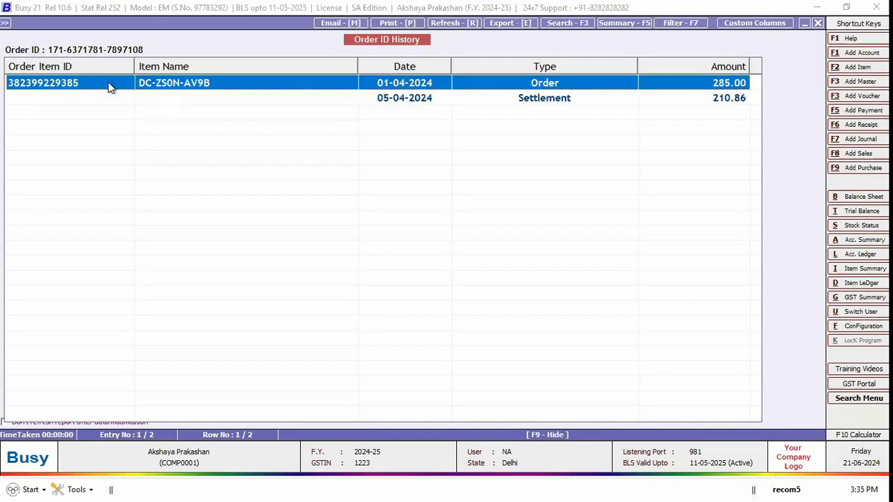
key("Down")
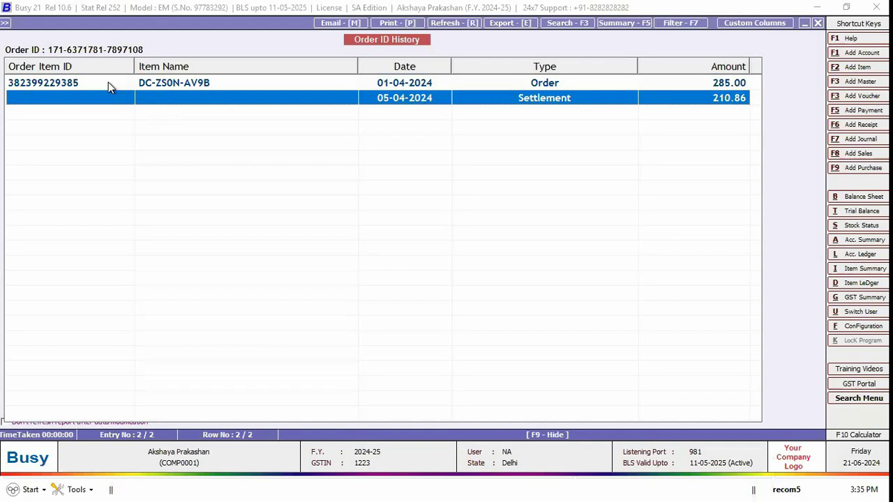
Step: Close the order history and bring up the List of Orders report options
key("Escape")
key("Return")
key("Down")
key("Escape")
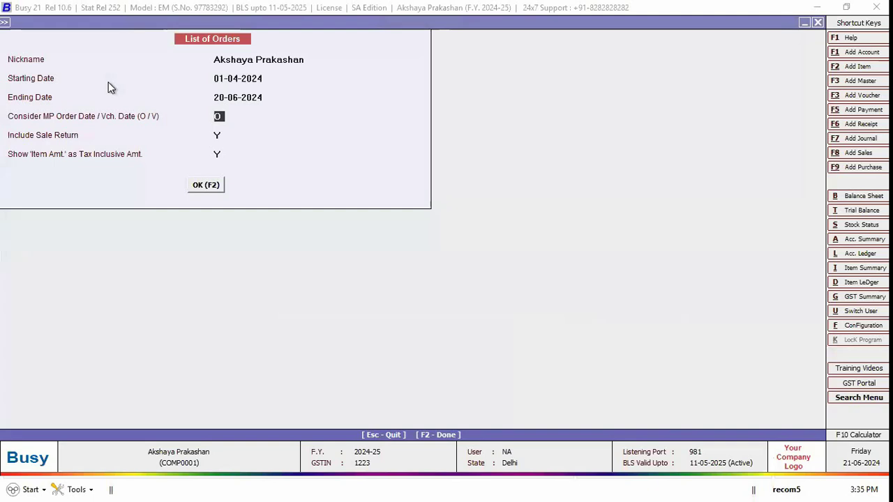
Step: Generate the tax-inclusive List of Orders by order date for 01-04-2024 to 20-06-2024
type("V")
type("O")
key("Return")
key("Return")
key("Return")
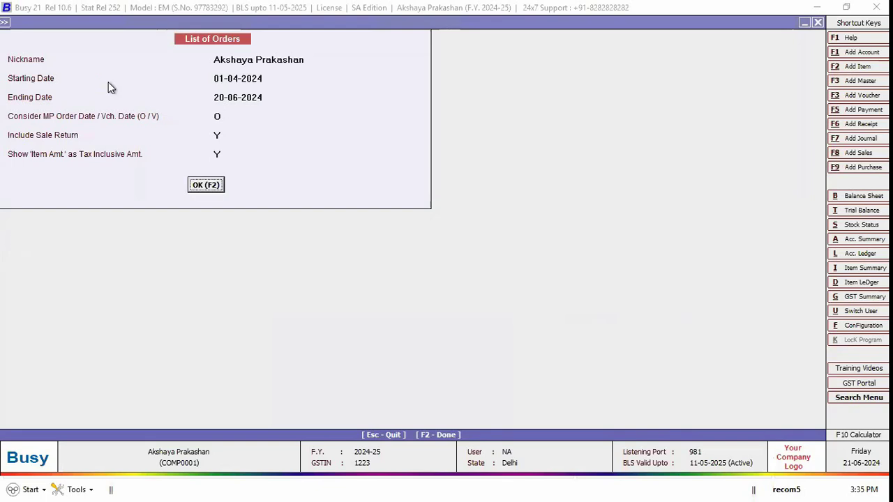
key("Return")
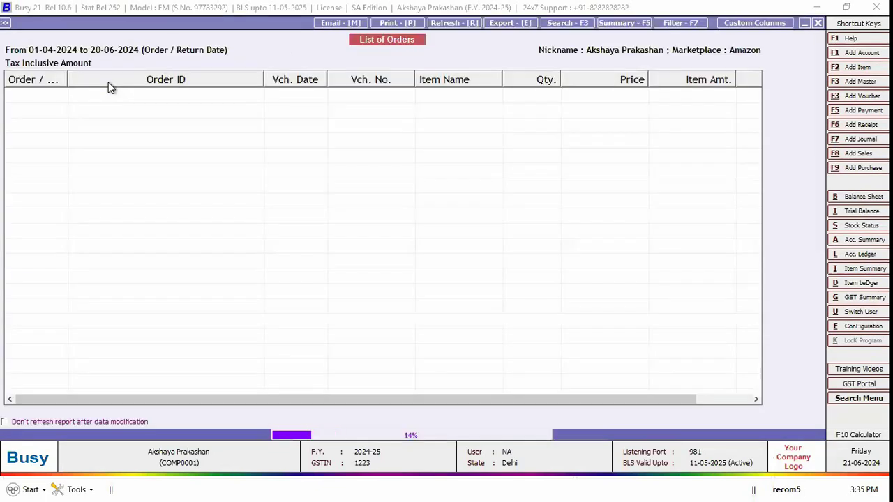
key("Escape")
key("Return")
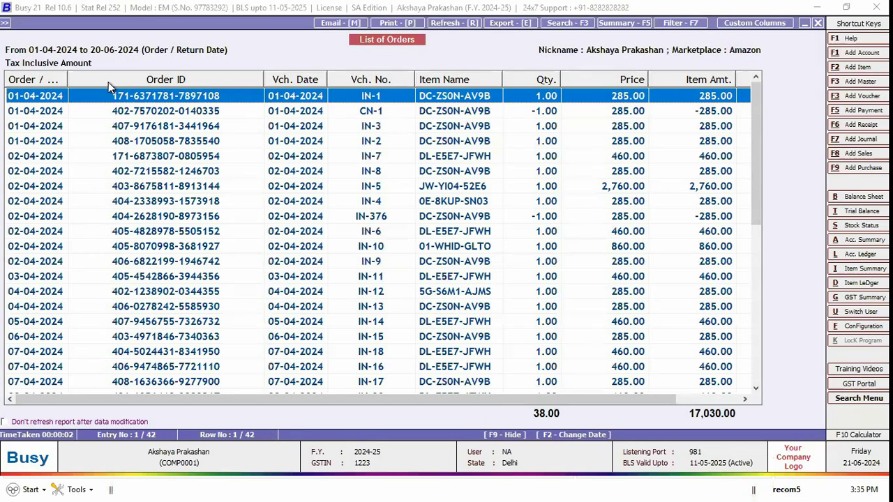
Step: Scroll through the 42 orders totalling 17,030.00, including Inv. Amt., then close the report
key("Right")
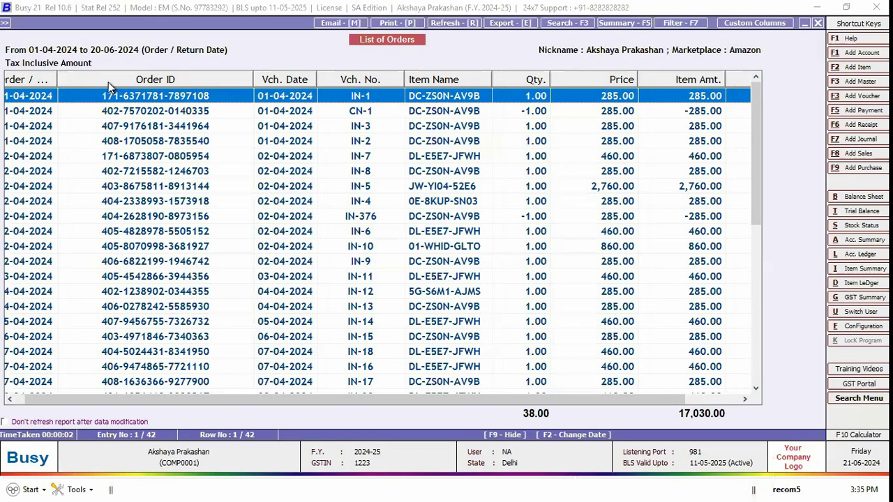
key("Right")
key("Down")
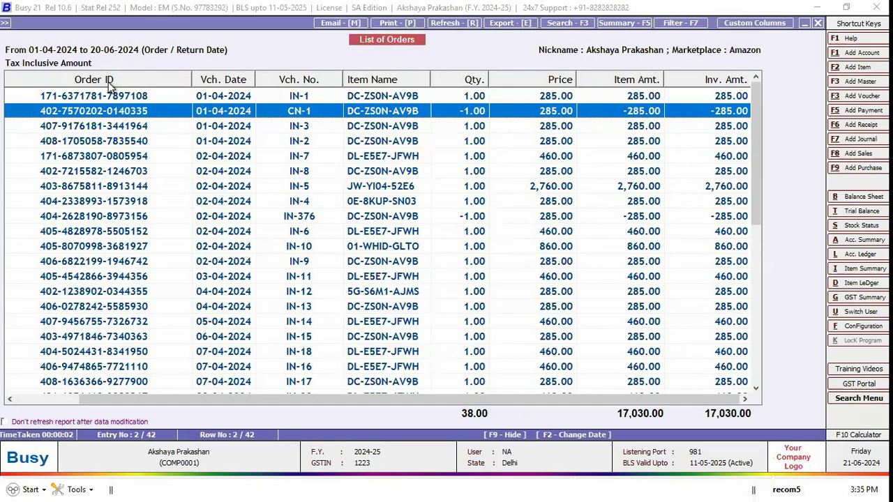
key("Down")
key("Page_Down")
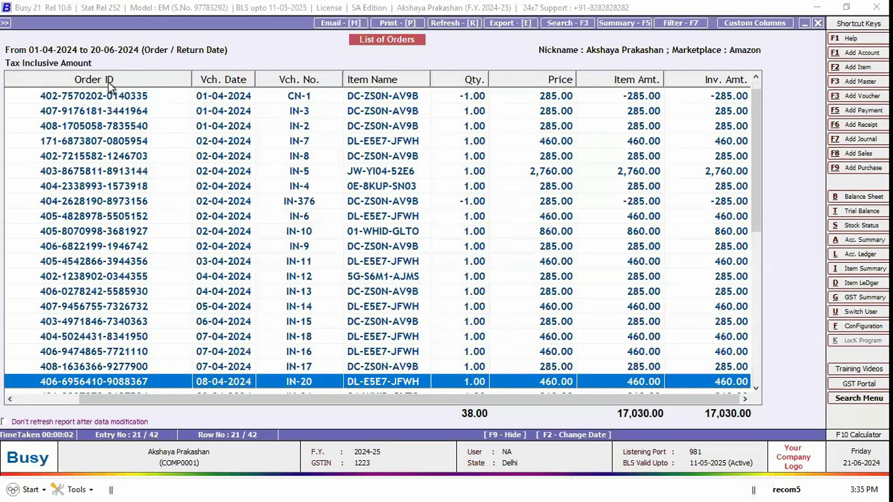
key("Escape")
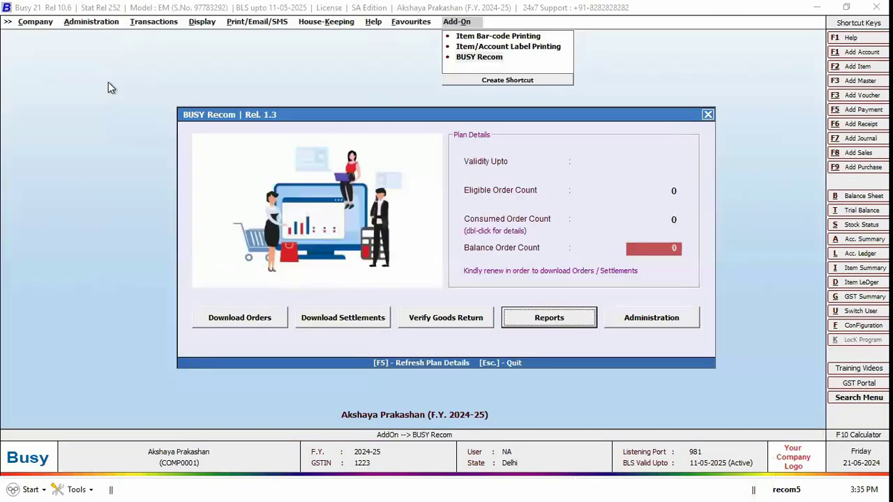
Step: Run the Goods Return Verification report with default options for 01-04-2024 to 20-06-2024
key("Return")
key("Down")
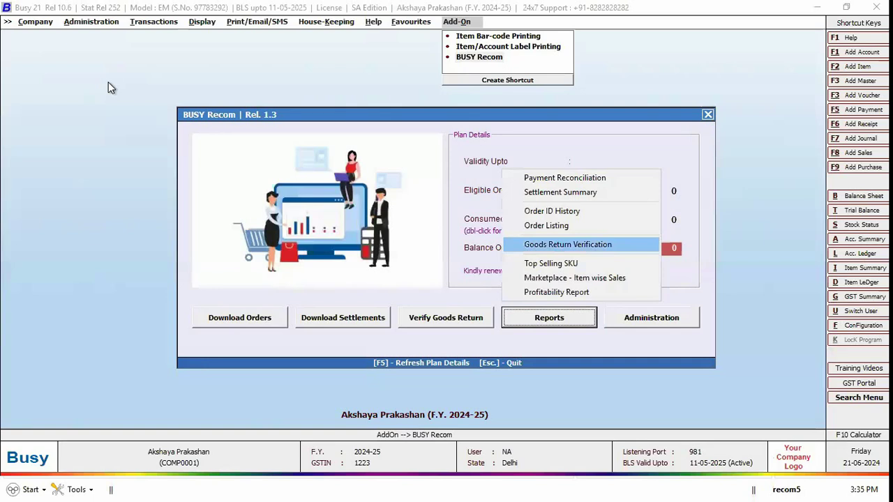
key("Return")
key("Return")
key("Return")
key("Return")
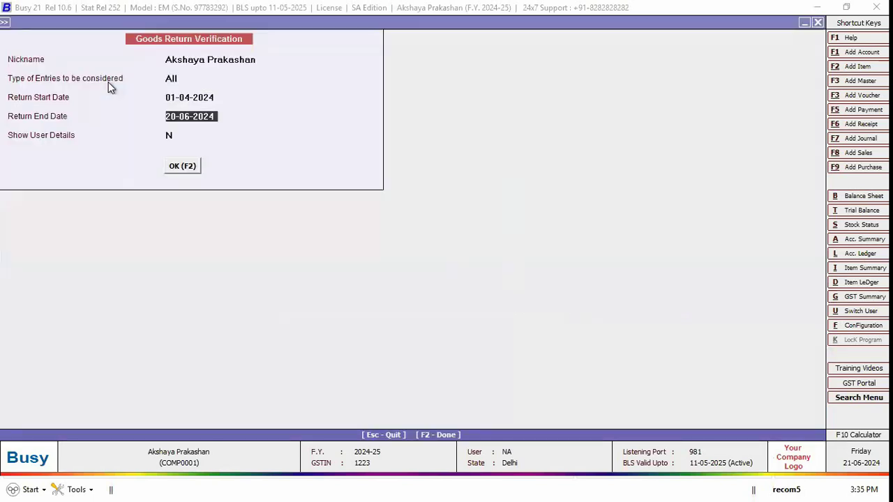
key("Return")
key("Return")
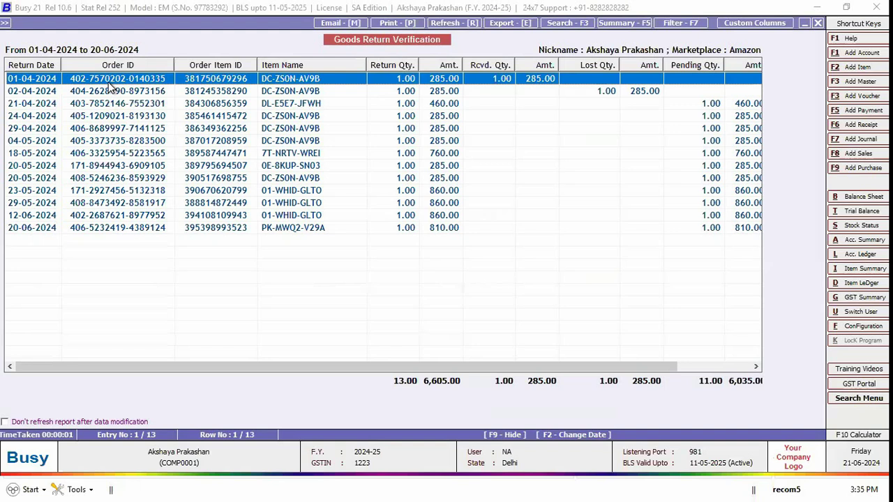
Step: Browse the 13 returns, 11 pending worth 6,035.00, then close the report
key("Down")
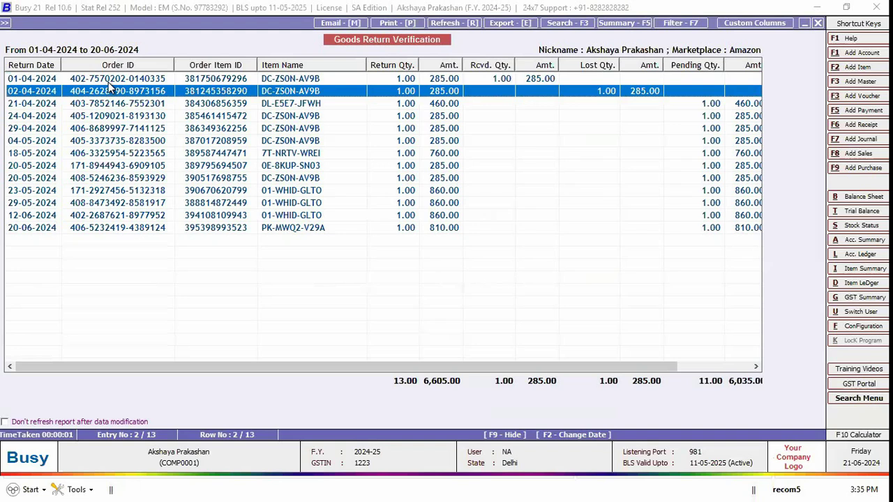
key("Up")
key("Down")
key("Right")
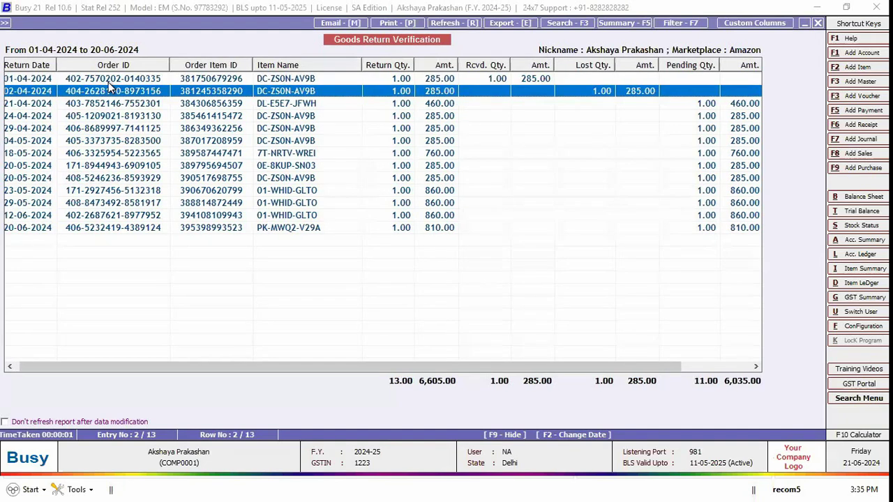
key("Escape")
key("Escape")
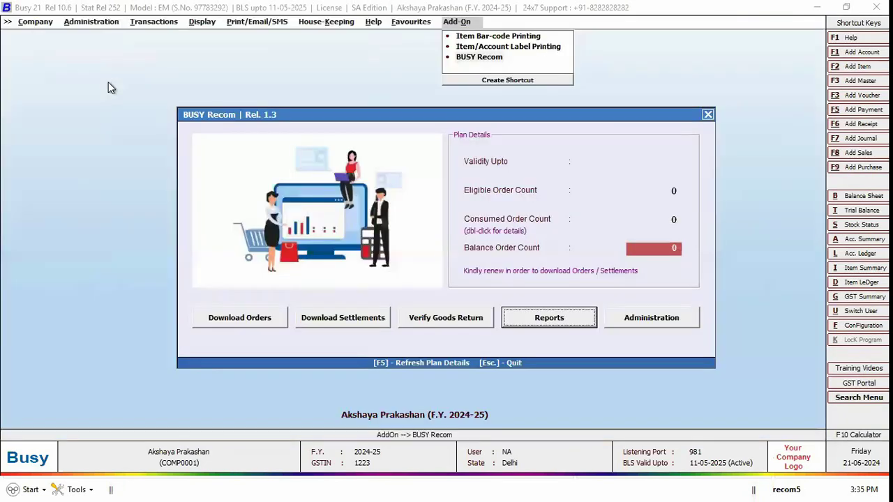
Step: Open the Top Selling SKU options and accept dates 01-04-2024 to 20-06-2024
key("Return")
key("Up")
key("Return")
key("Return")
key("Return")
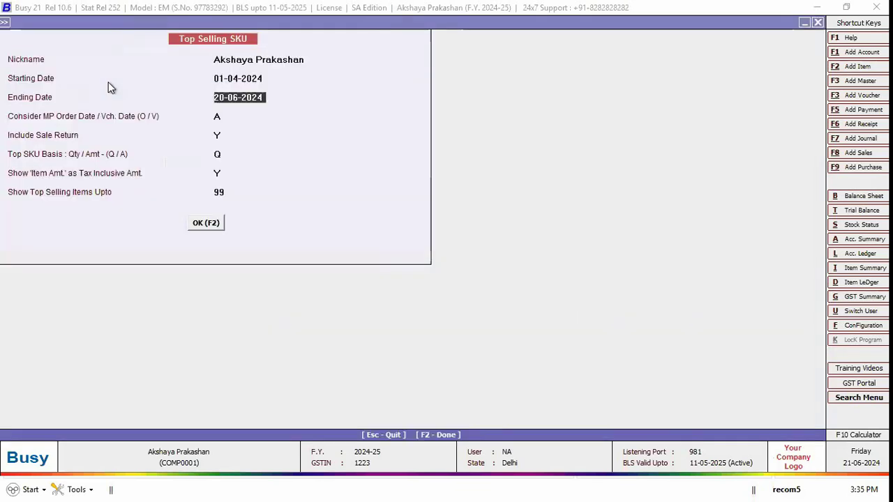
key("Return")
key("Up")
key("Up")
key("Return")
key("Return")
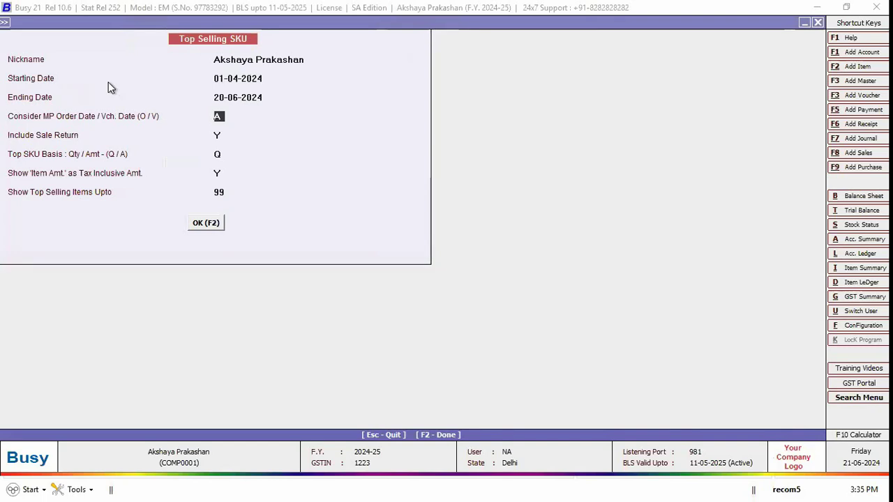
Step: Set Consider MP Order Date to O and Top SKU Basis to A (amount)
type("V")
type("O")
key("Return")
key("Return")
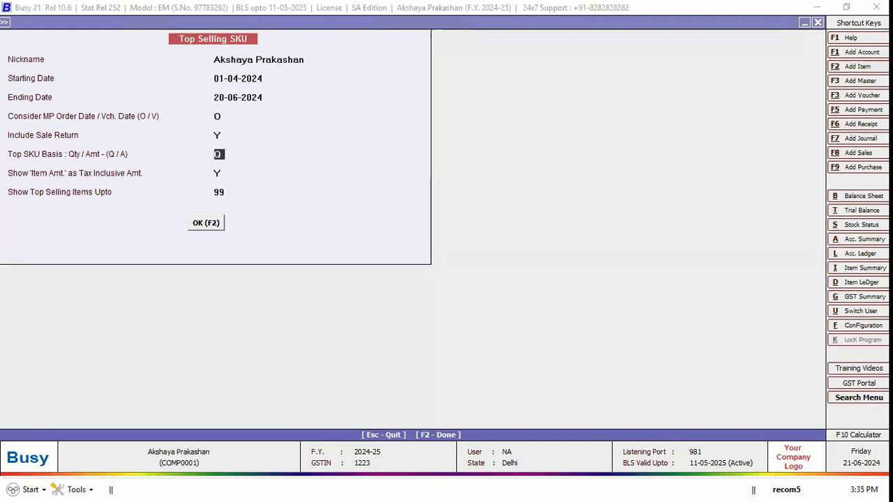
type("a")
key("Return")
Step: Set the number of top items to 99 and run the report
left_click(218, 154)
left_click(218, 173)
left_click(219, 191)
key("BackSpace")
type("9")
key("Return")
key("Tab")
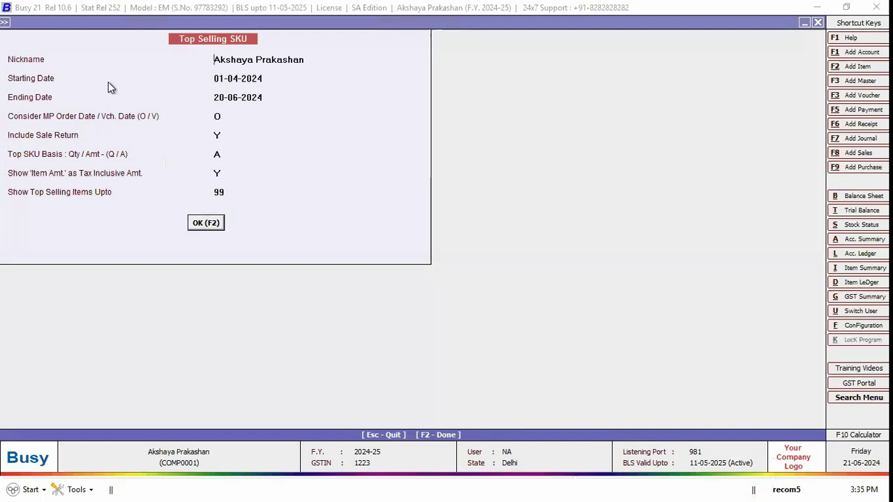
key("F2")
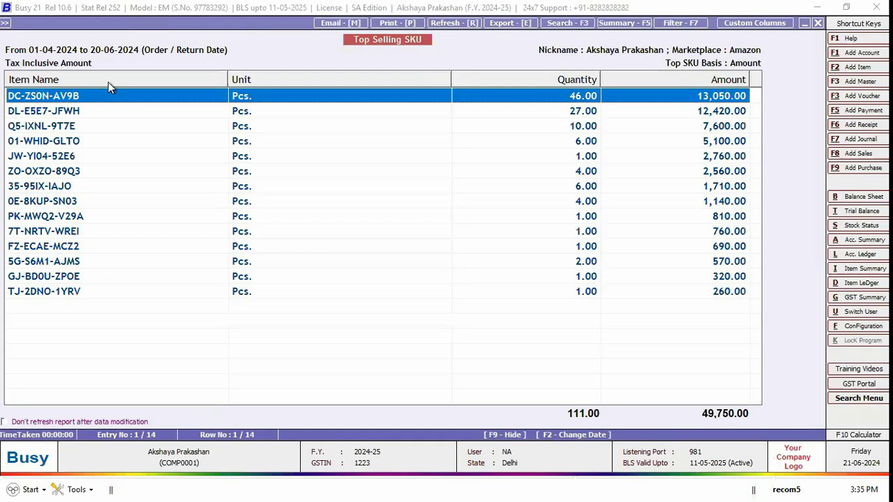
Step: Browse the ranked SKUs from leader DC-ZS0N-AV9B down to the lowest-ranked items
key("Down")
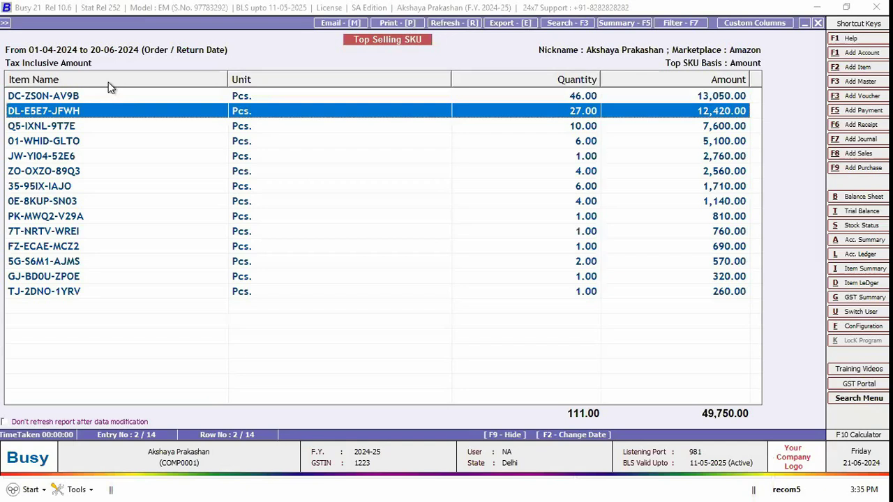
key("Down")
key("Down")
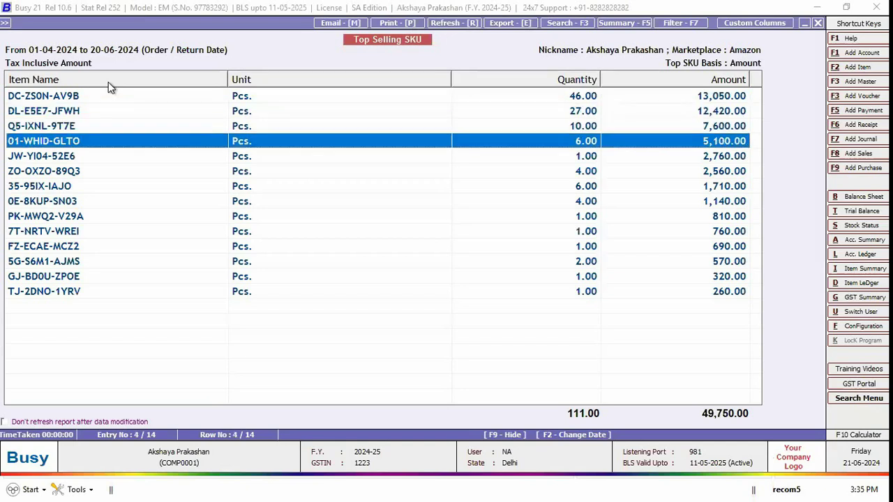
key("End")
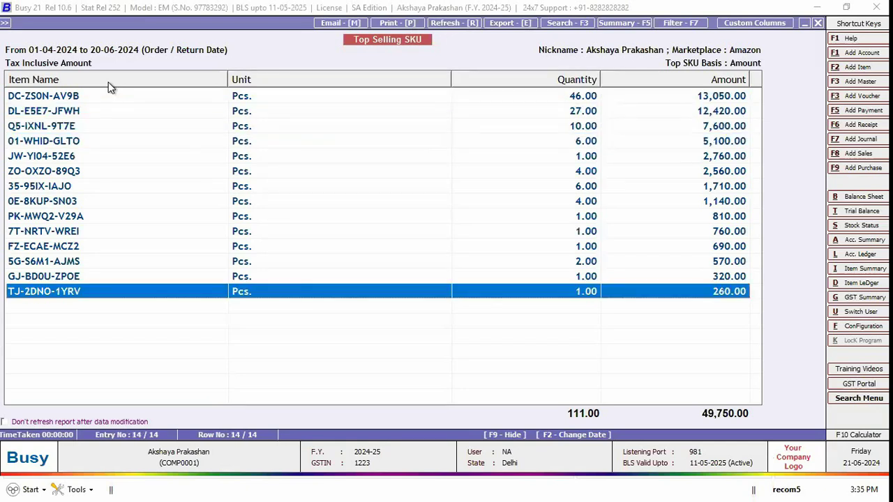
key("Up")
key("Down")
key("Up")
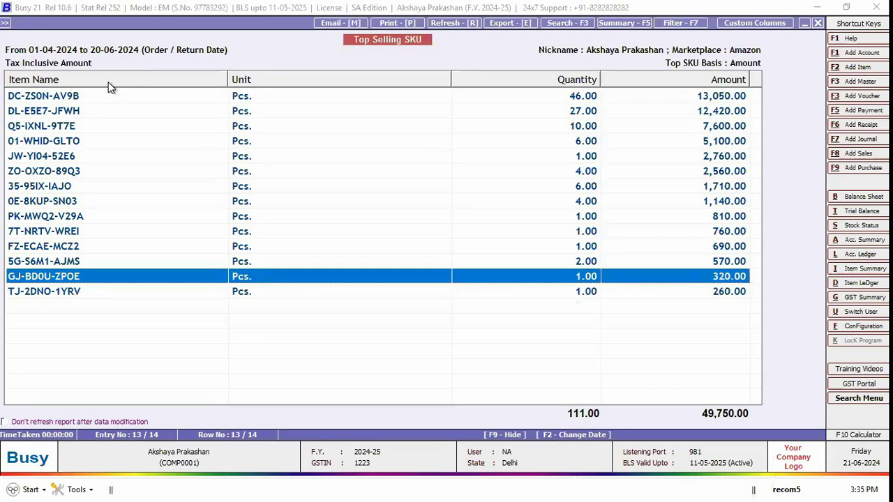
key("Up")
key("Down")
key("Down")
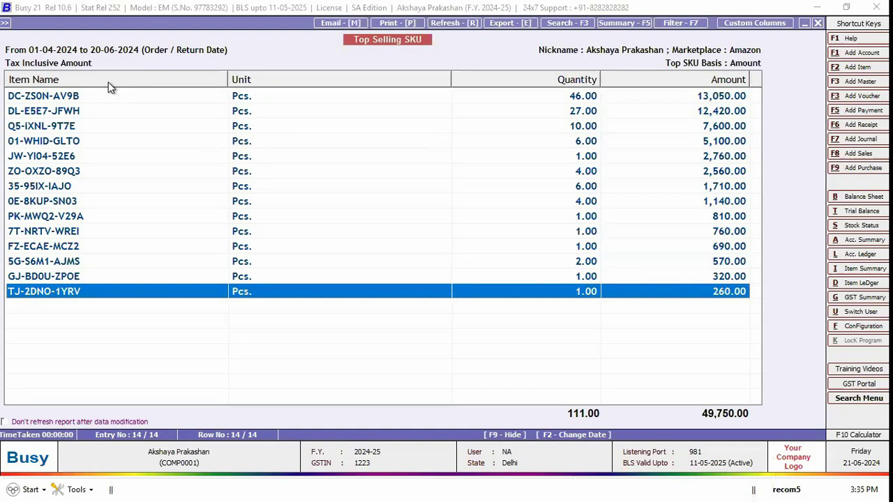
Step: Close Top Selling SKU, then run and close Marketplace Item Wise Sales (14 items, 49,750.00)
key("Escape")
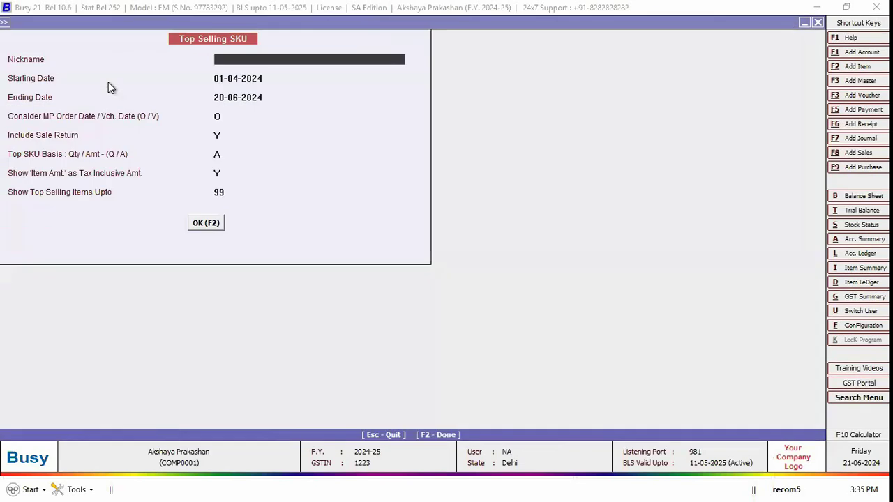
key("Escape")
key("Down")
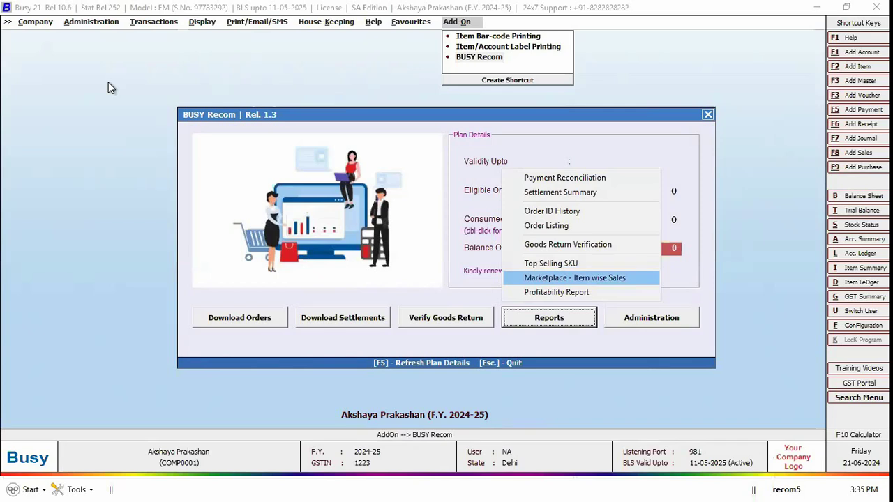
key("Return")
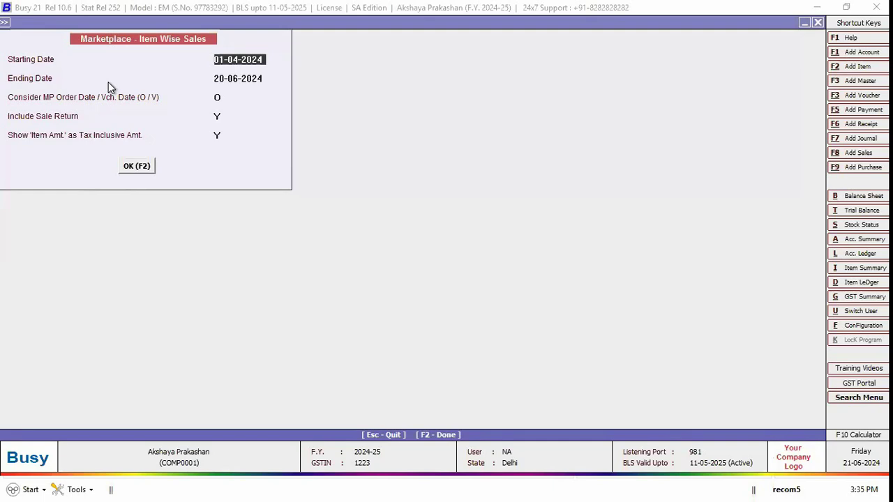
key("F2")
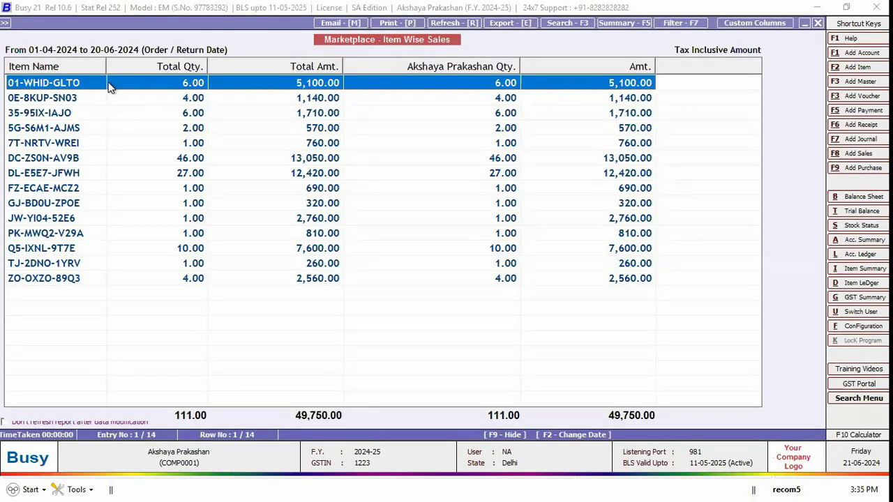
key("Escape")
Step: Run the Order Item Wise Profitability report and scroll right to the cost, expense and P/L columns
key("Return")
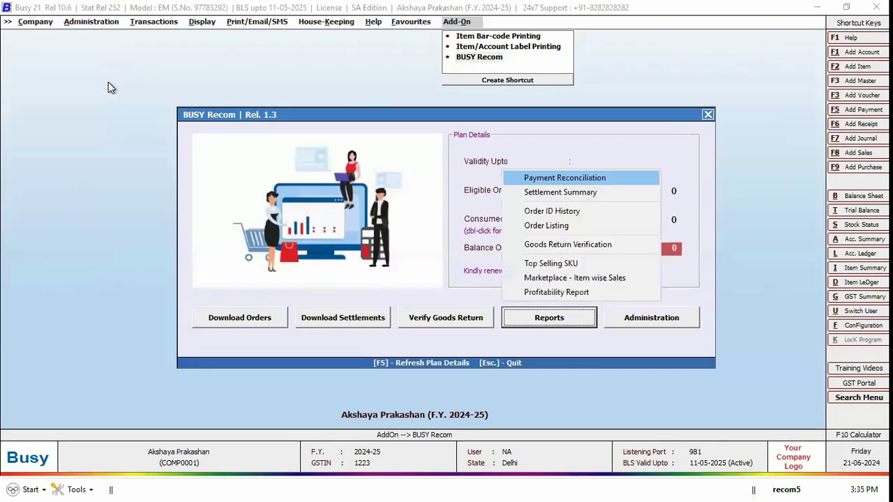
key("Down")
key("Down")
key("Down")
key("Down")
key("Down")
key("Down")
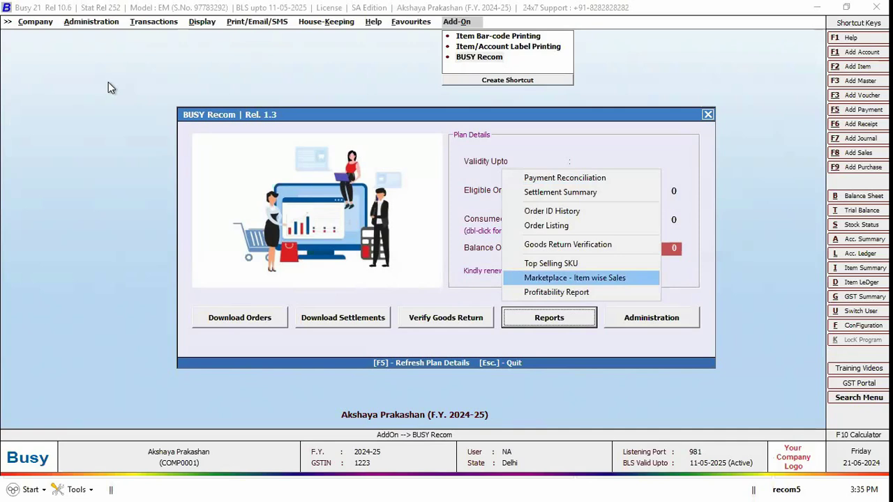
key("Down")
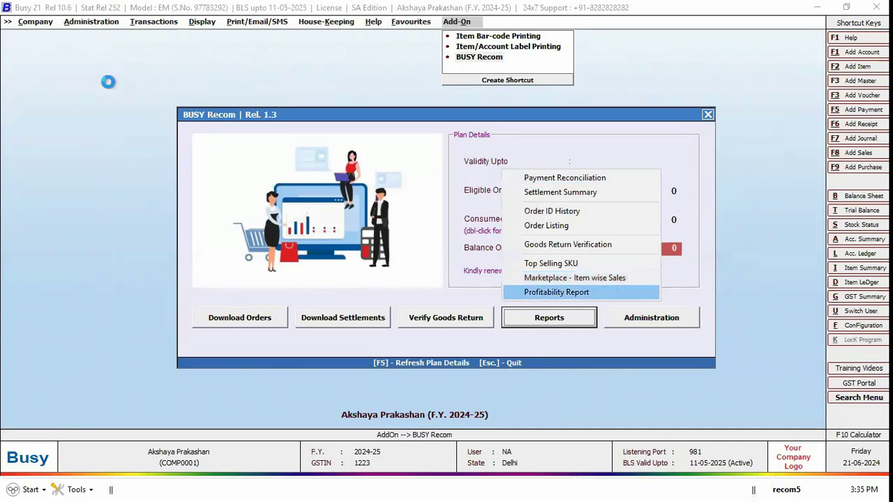
key("Return")
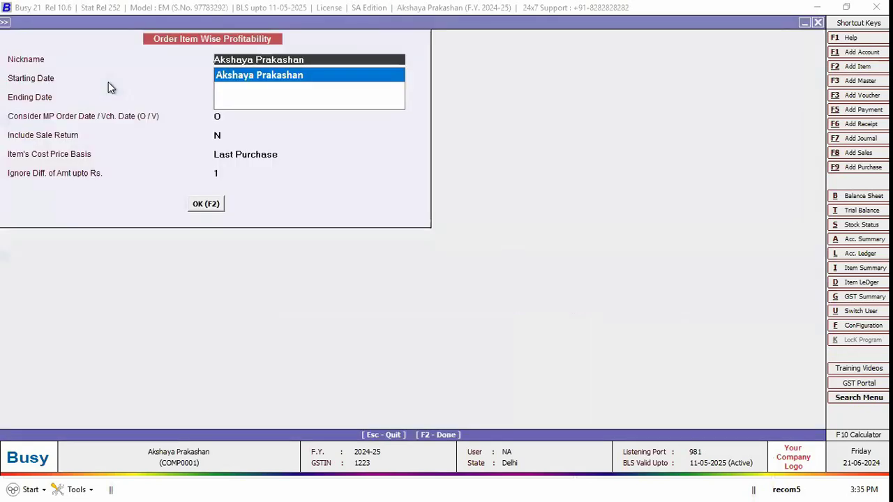
key("Return")
key("F2")
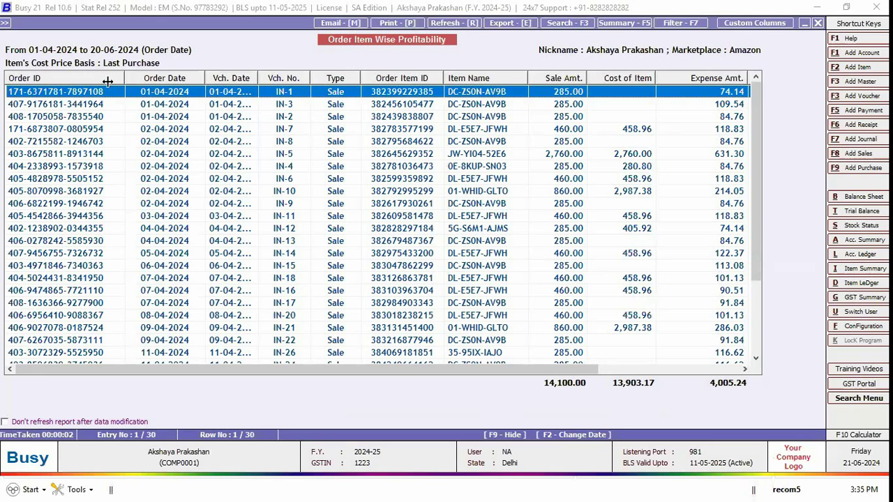
scroll(108, 85, "right", 3)
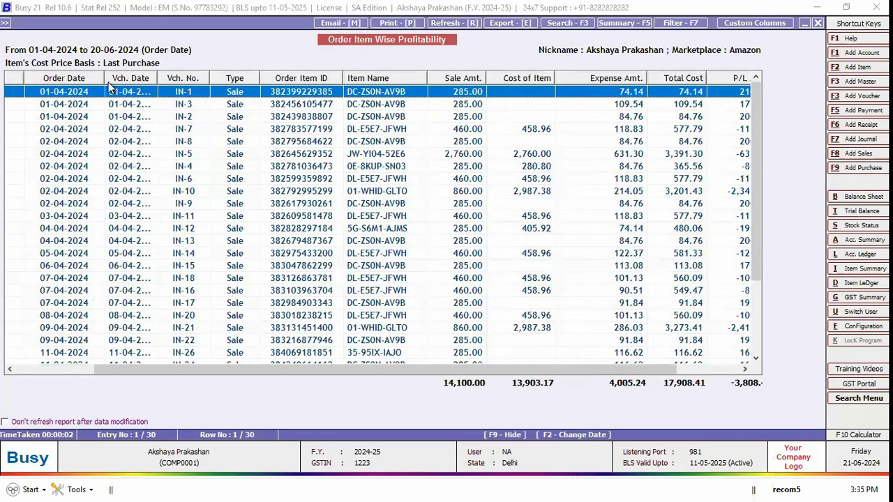
scroll(108, 84, "right", 1)
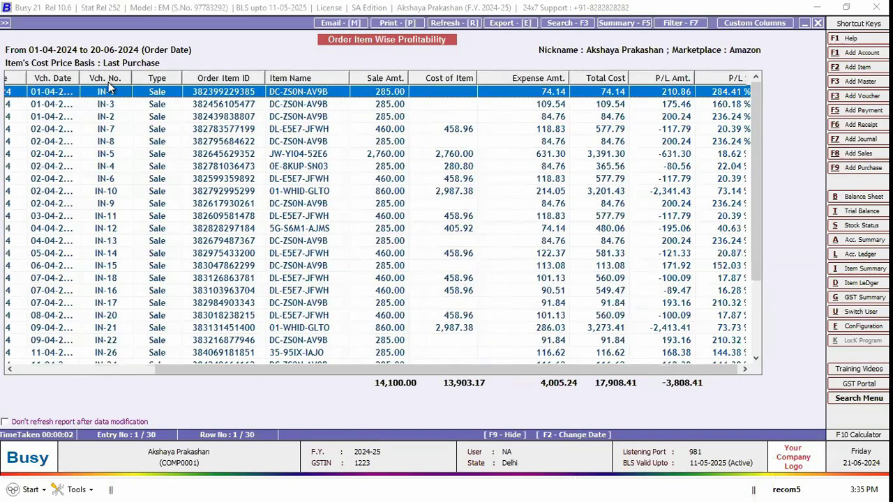
scroll(108, 85, "right", 1)
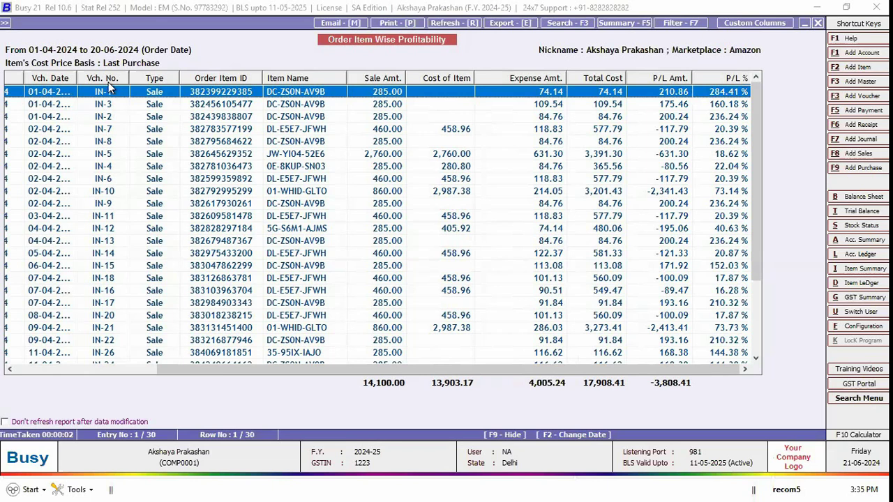
Step: Browse orders IN-10 to IN-30 showing the -3,808.41 loss, then close the report
key("Down")
key("Down")
key("Down")
key("Down")
key("Down")
key("Down")
key("Down")
key("Down")
key("End")
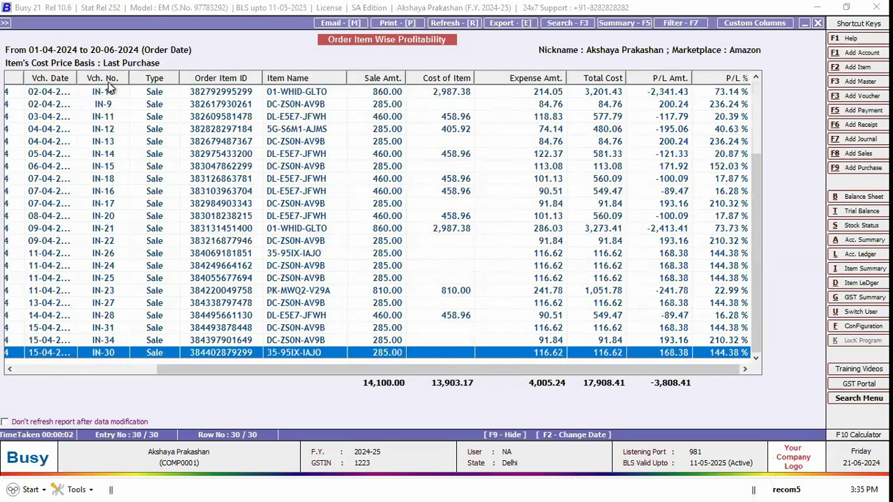
key("Escape")
key("Escape")
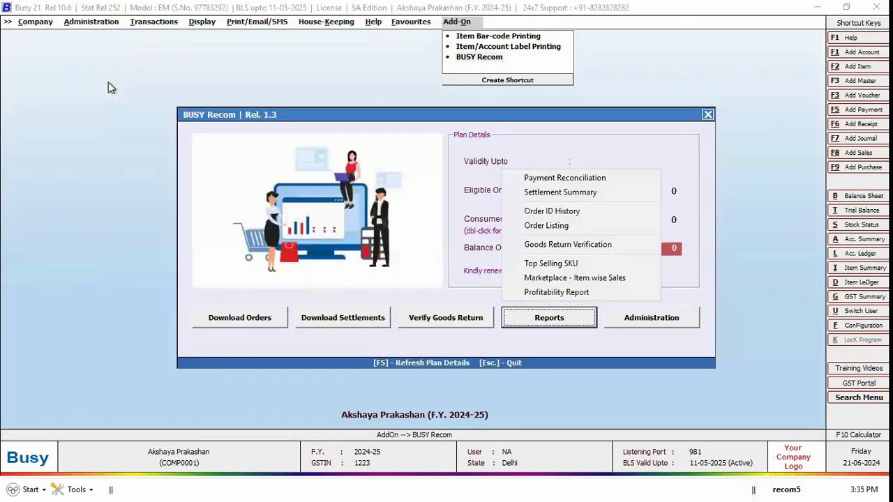
key("Down")
key("Down")
key("Down")
key("Down")
key("Down")
key("Down")
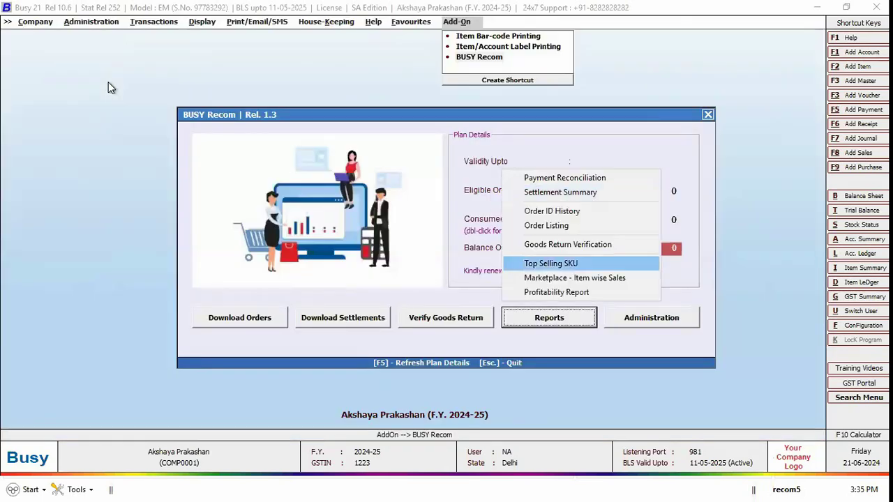
key("Down")
key("Down")
key("Up")
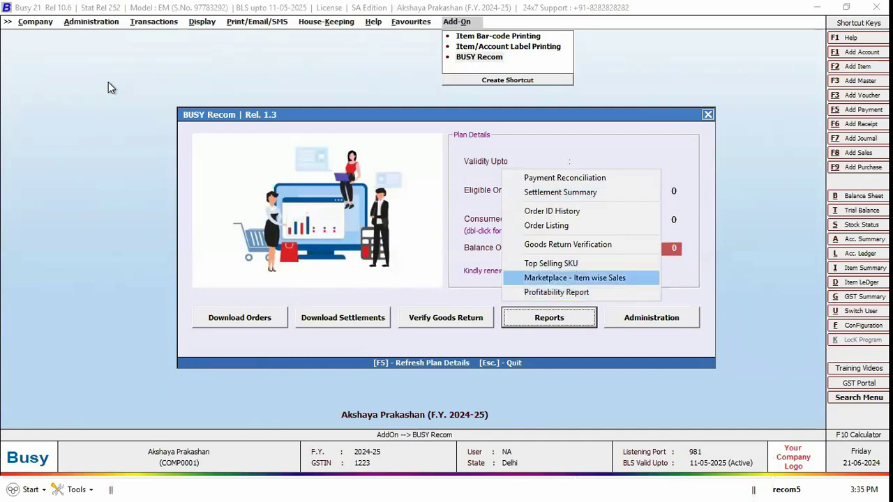